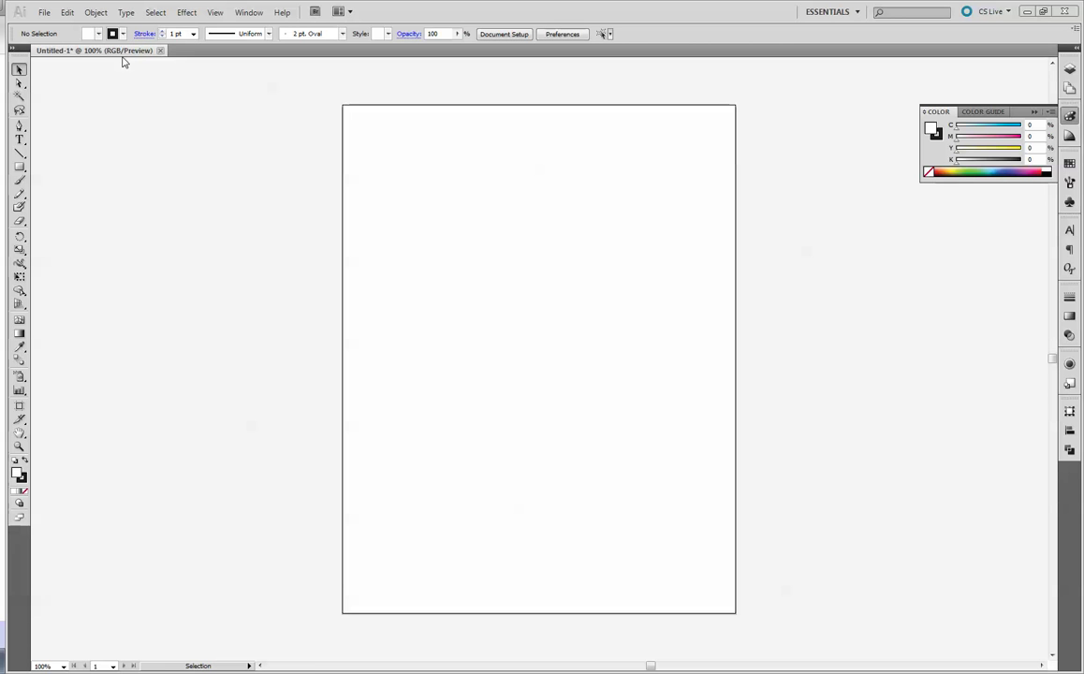
- Set the document color mode to RGB Color
click(71, 15)
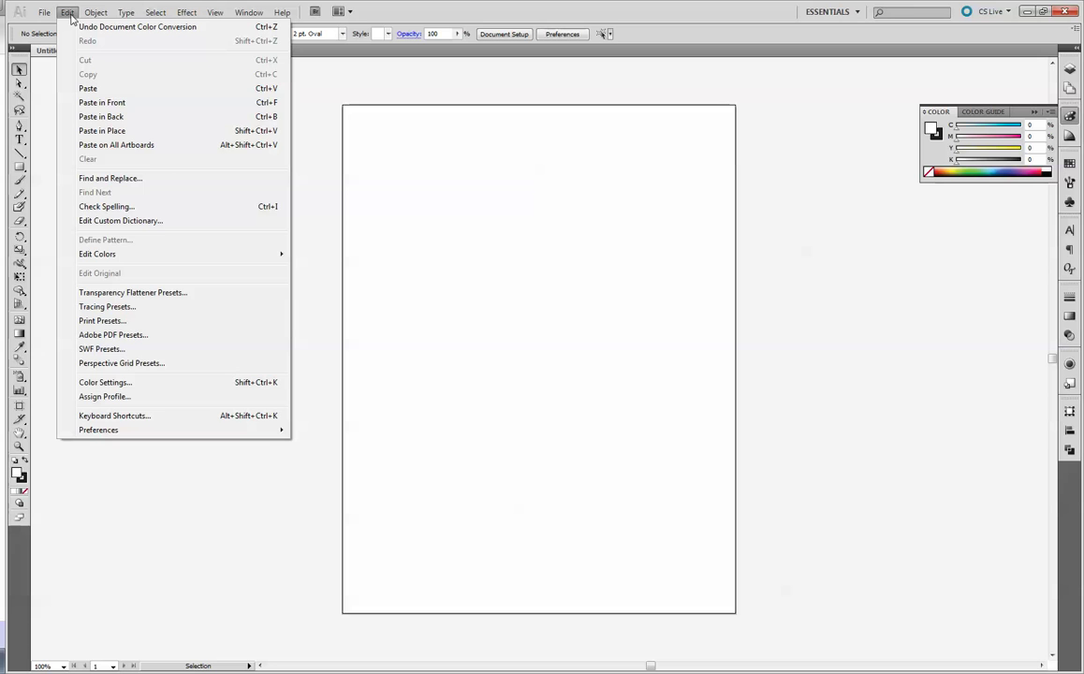
mouse_move(44, 13)
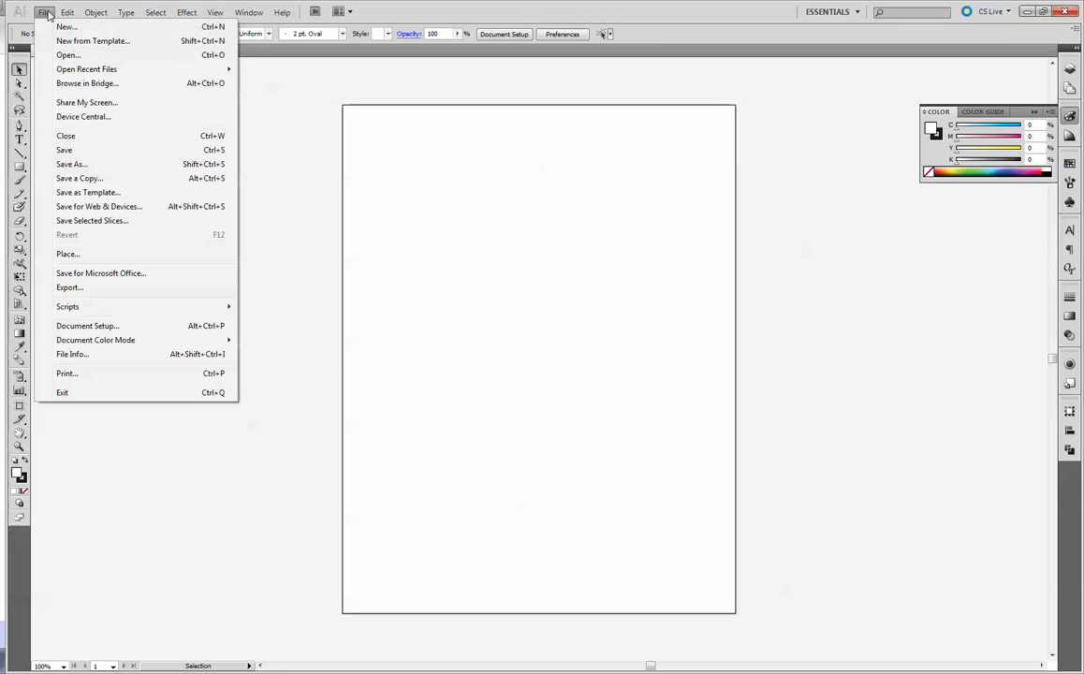
mouse_move(174, 340)
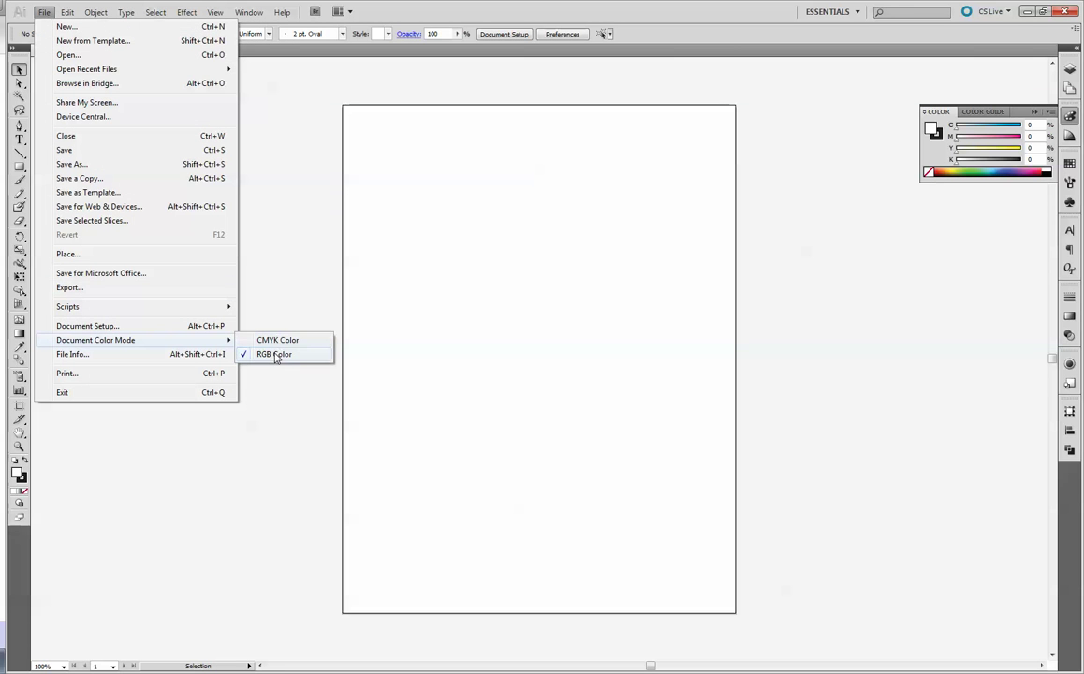
click(276, 355)
click(43, 12)
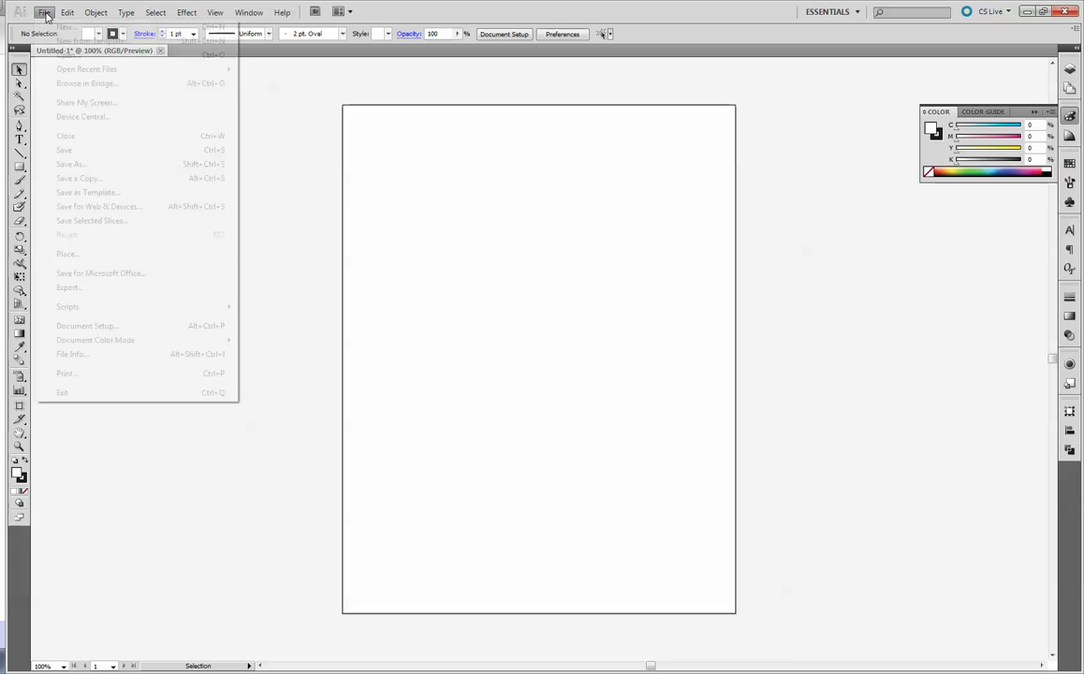
click(97, 253)
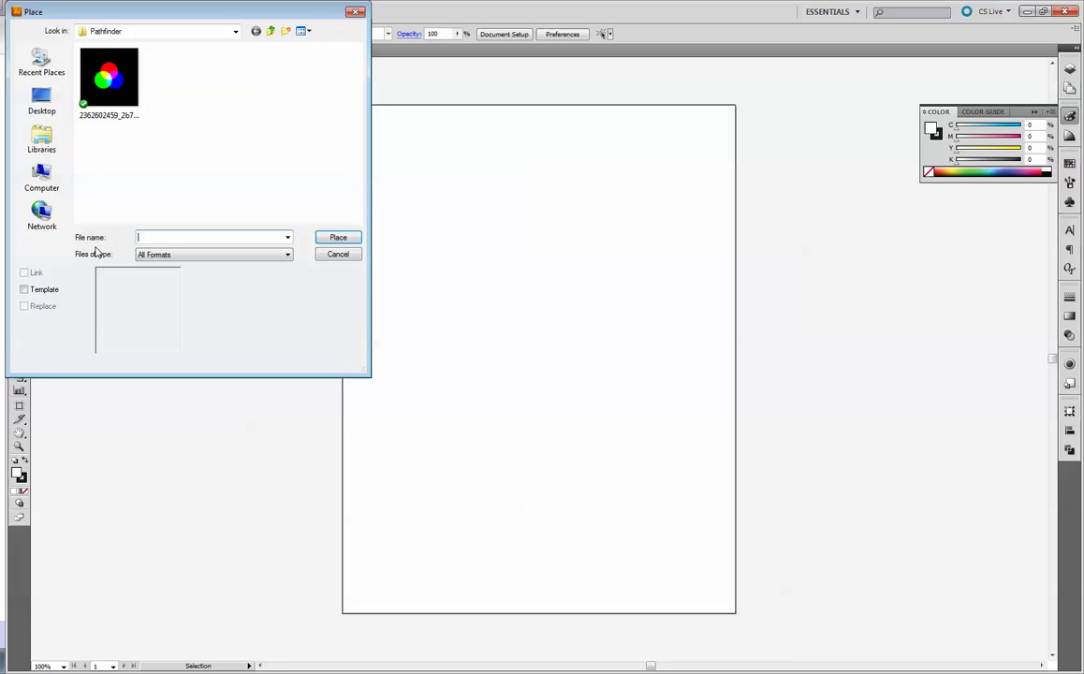
click(108, 82)
click(338, 238)
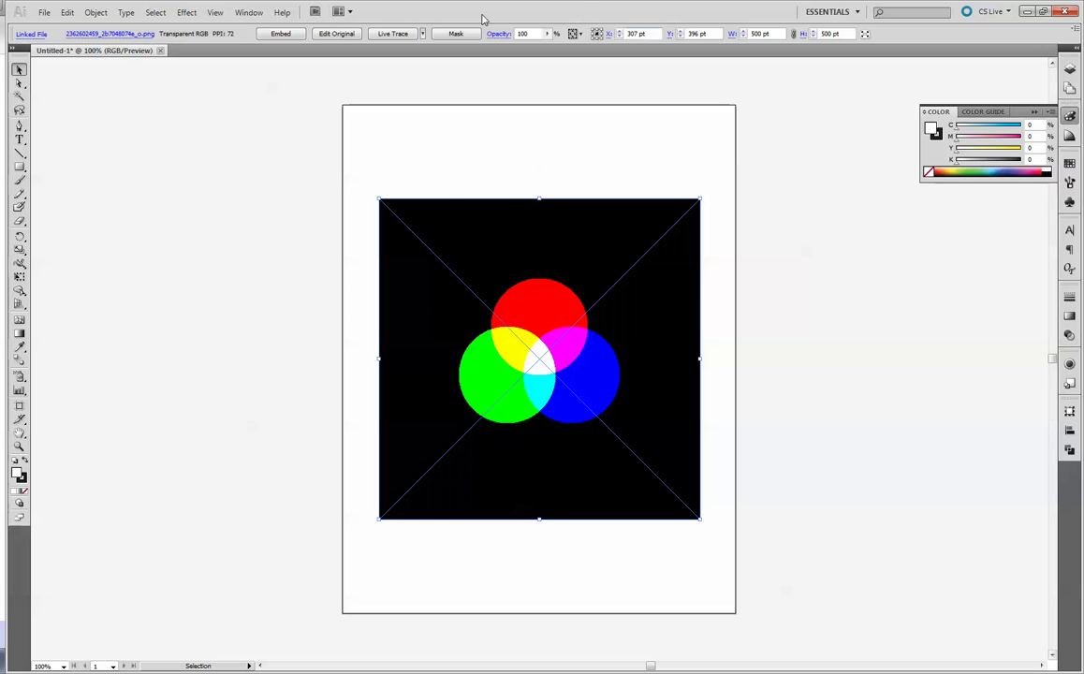
- Rename Layer 1 as "Template" and lock it with nothing left selected
click(248, 15)
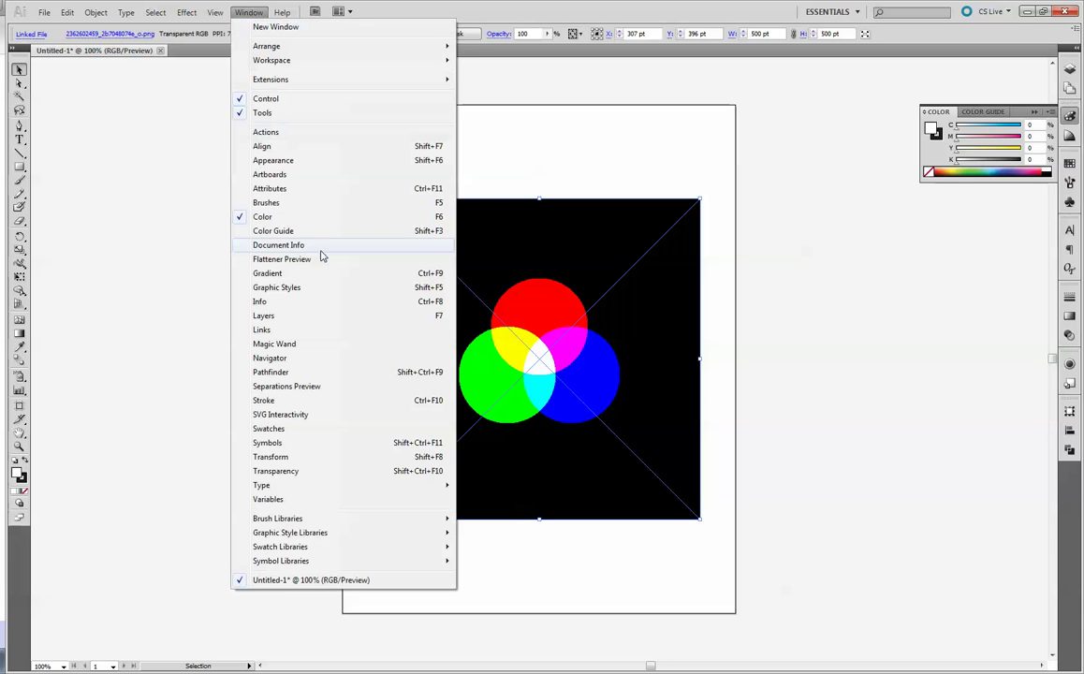
click(269, 316)
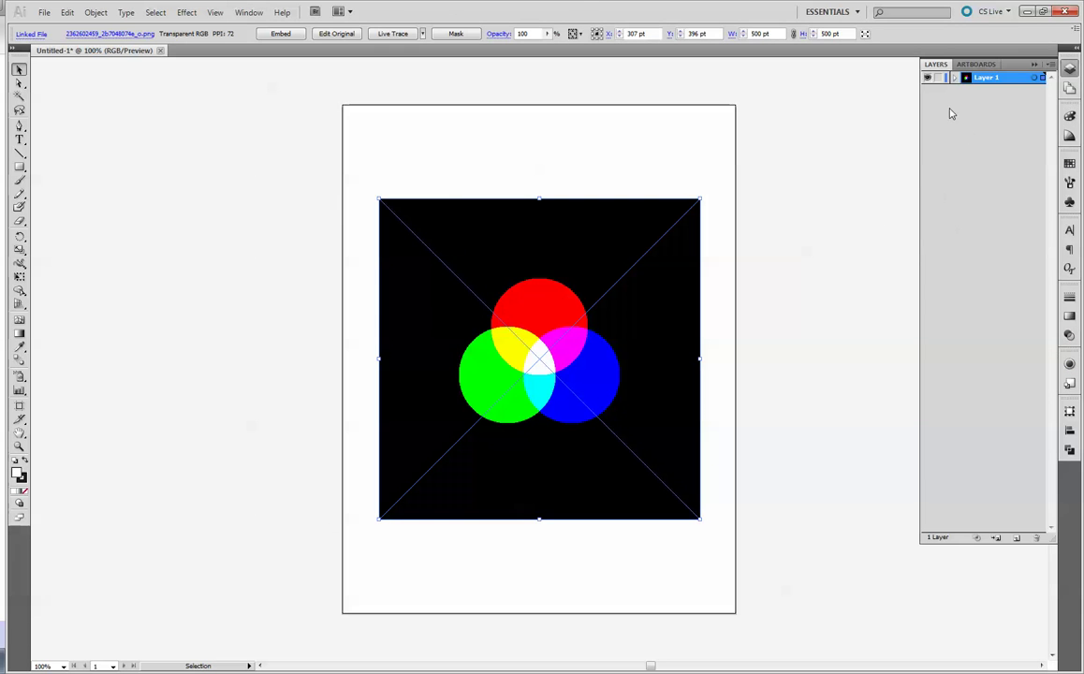
double_click(988, 83)
text(Template)
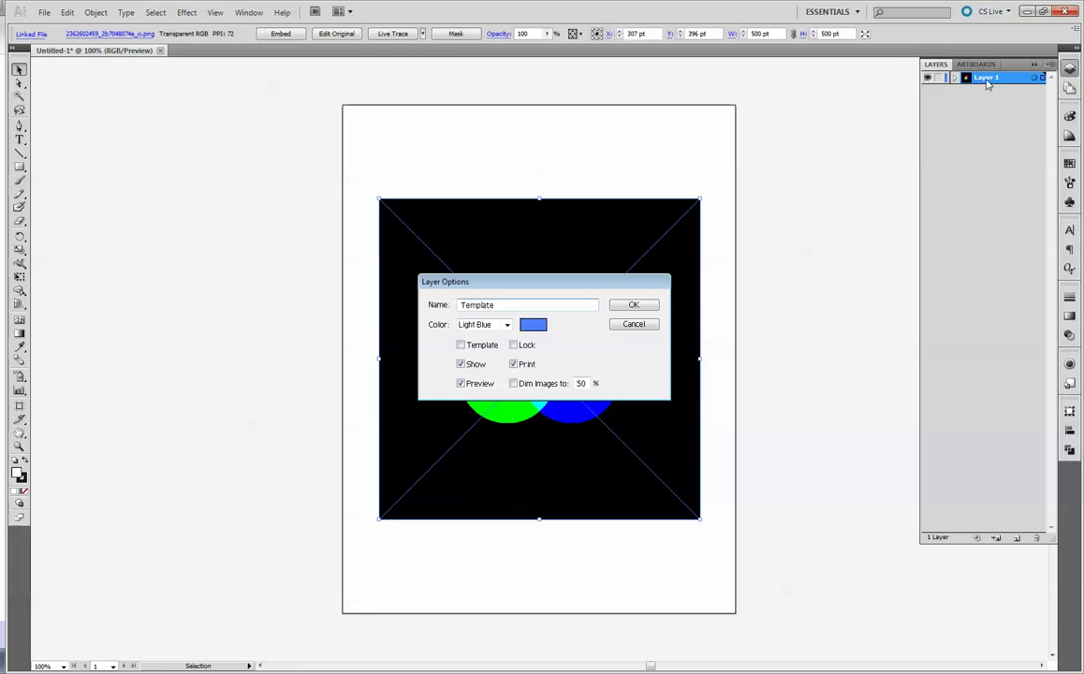
click(637, 305)
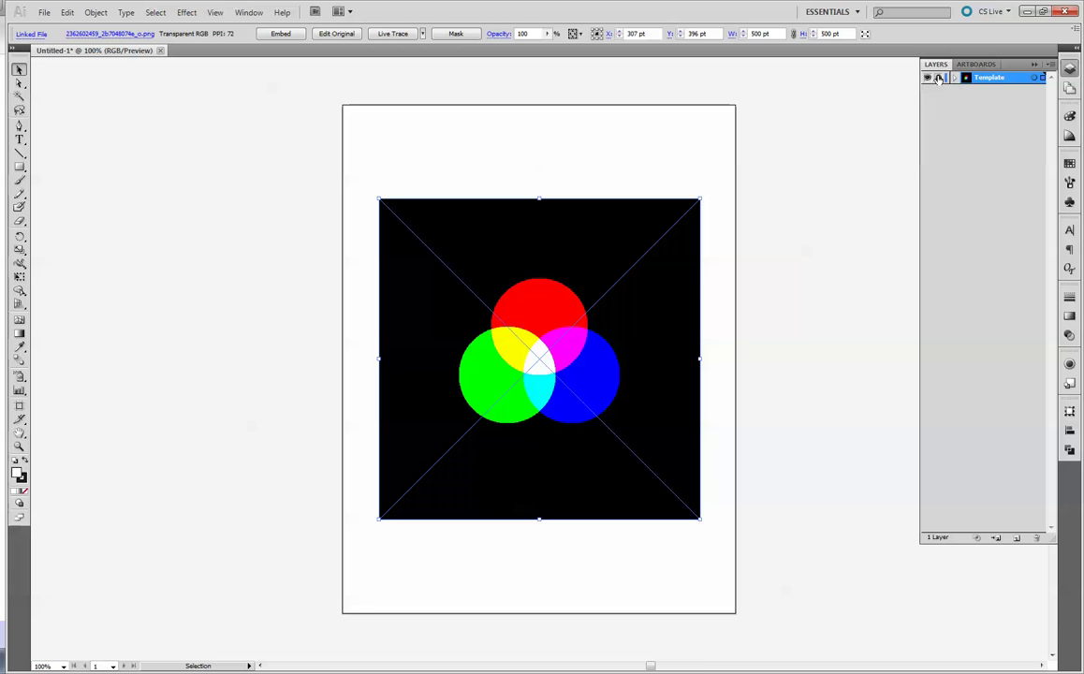
click(854, 265)
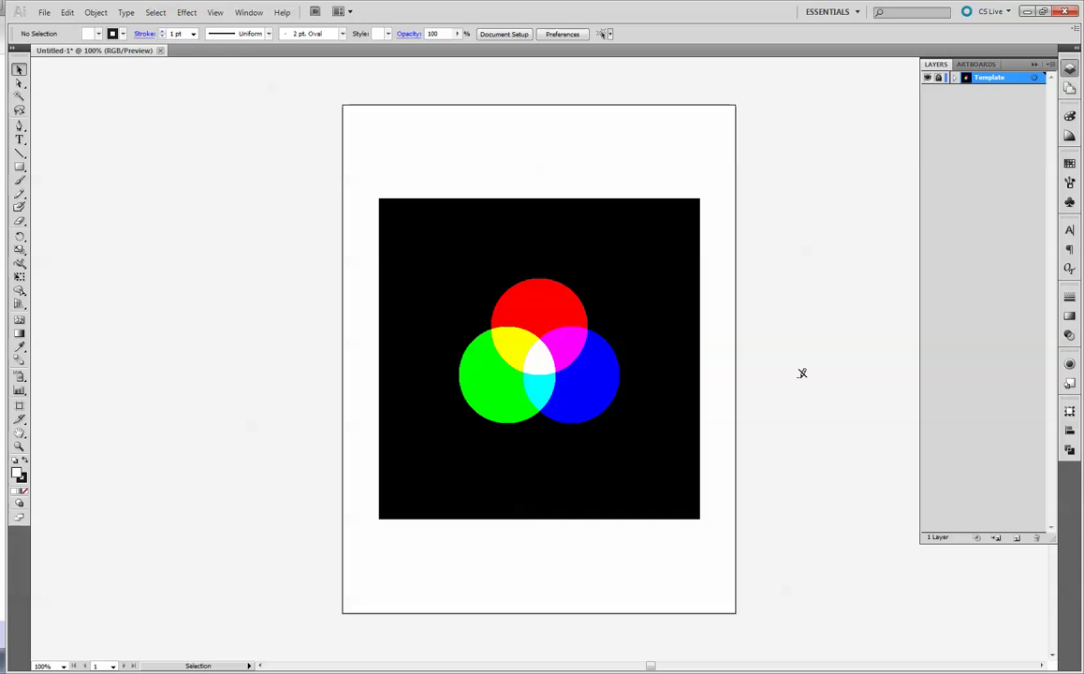
- Add a new layer and draw a circle about 150 pt in diameter over the image's red circle
click(19, 167)
drag(20, 166, 76, 198)
click(1017, 538)
drag(493, 276, 594, 371)
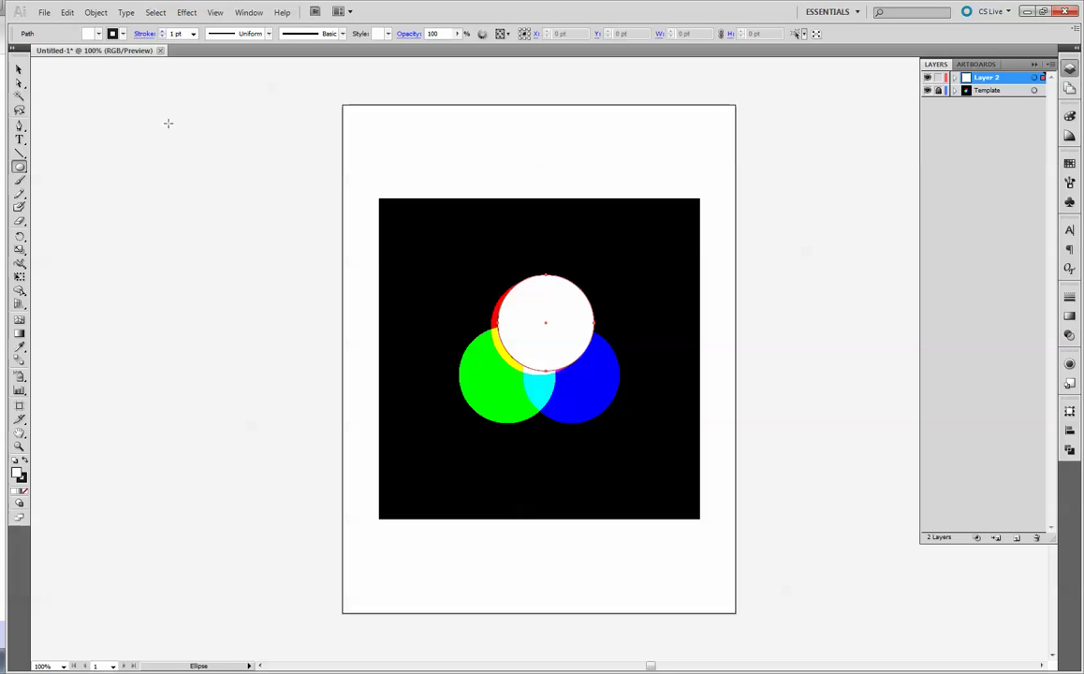
- Align the drawn circle exactly over the red circle and remove its fill and stroke
key(v)
drag(547, 312, 542, 316)
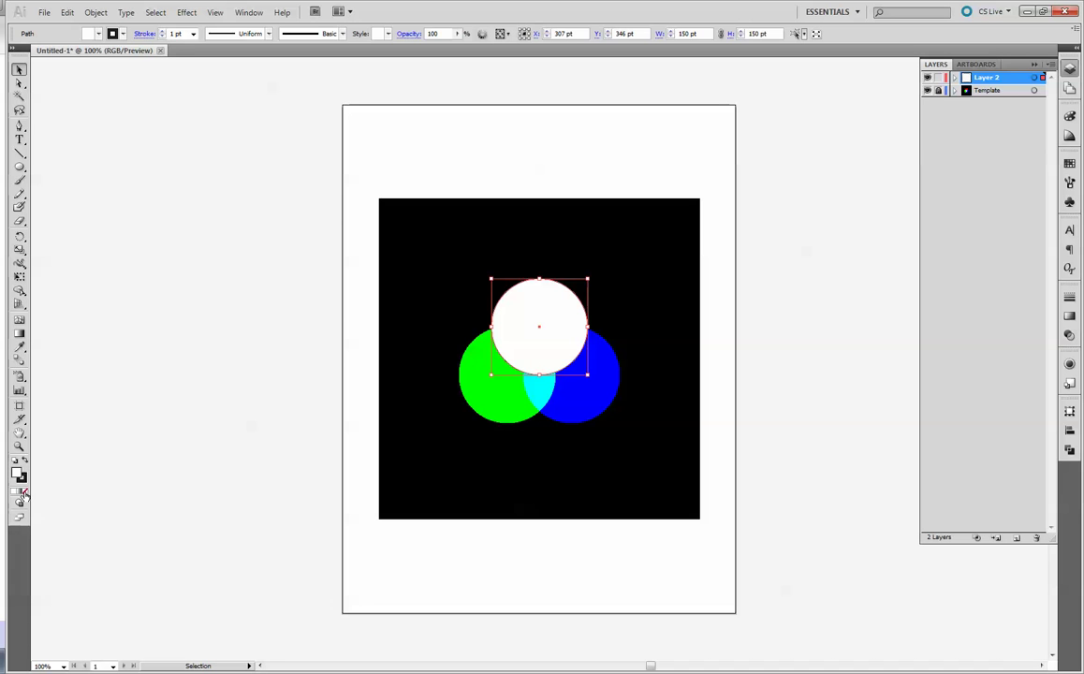
click(25, 494)
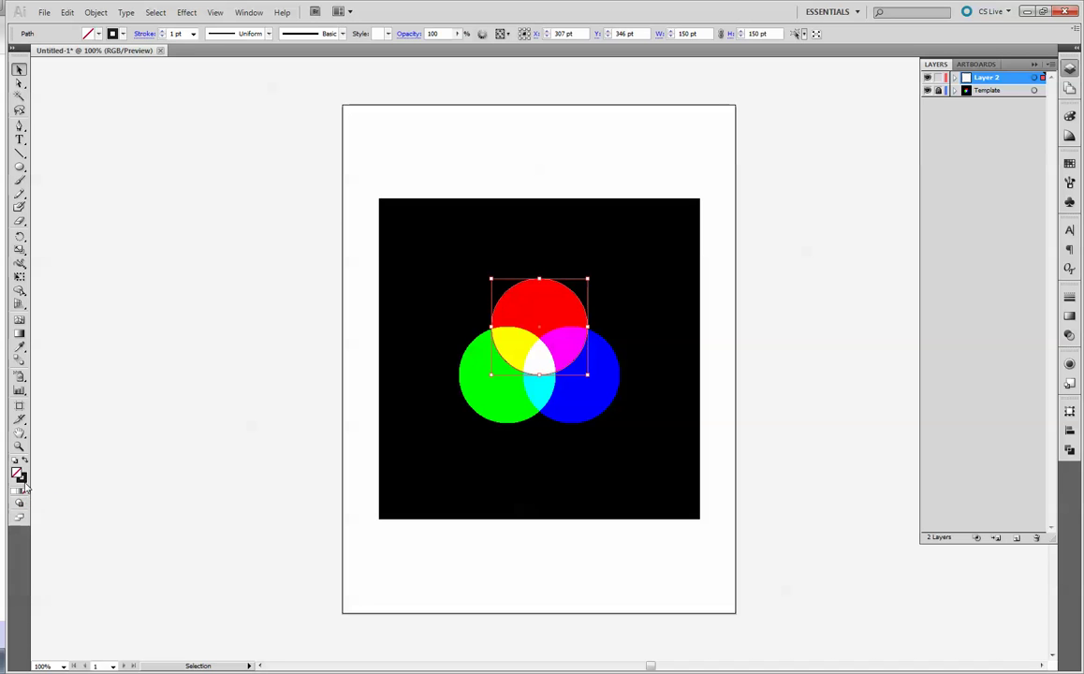
click(26, 500)
- Duplicate the unfilled circle twice, aligning one copy over the green circle and one over the blue circle
scroll(562, 419, up, 1)
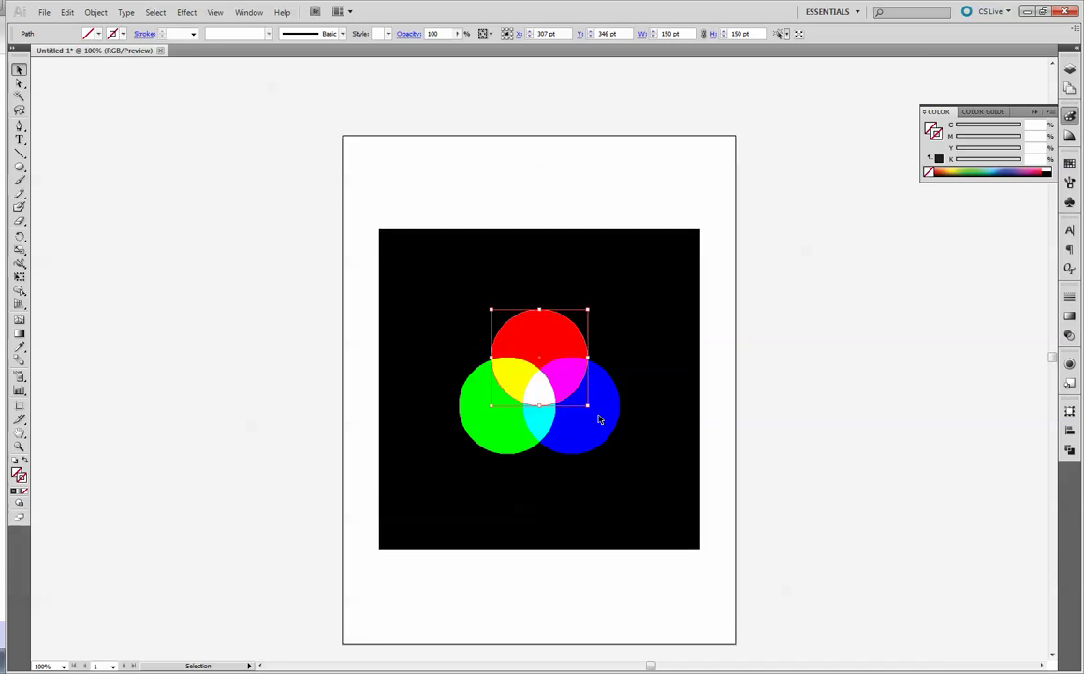
scroll(618, 423, down, 3)
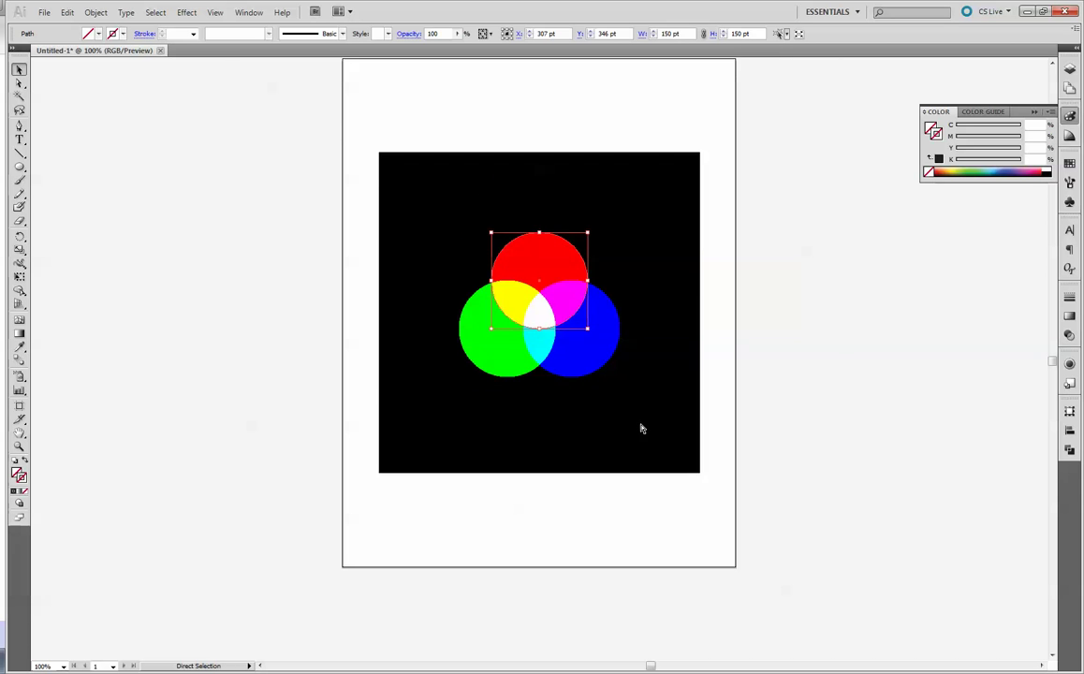
key(ctrl+plus)
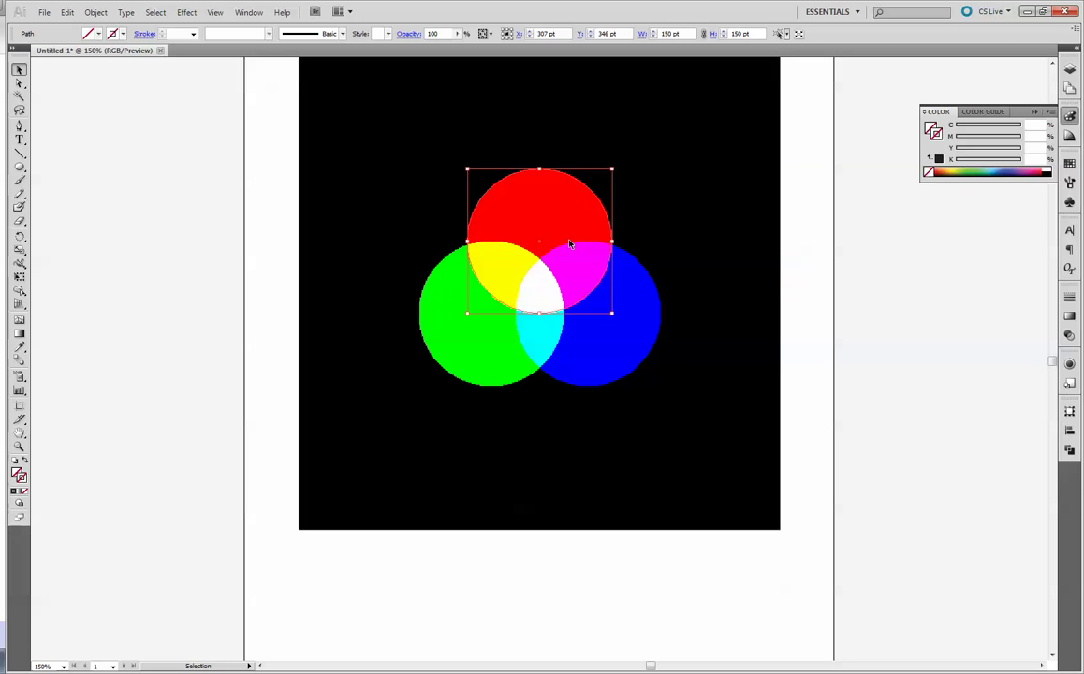
key(a)
key(v)
drag(540, 364, 494, 315)
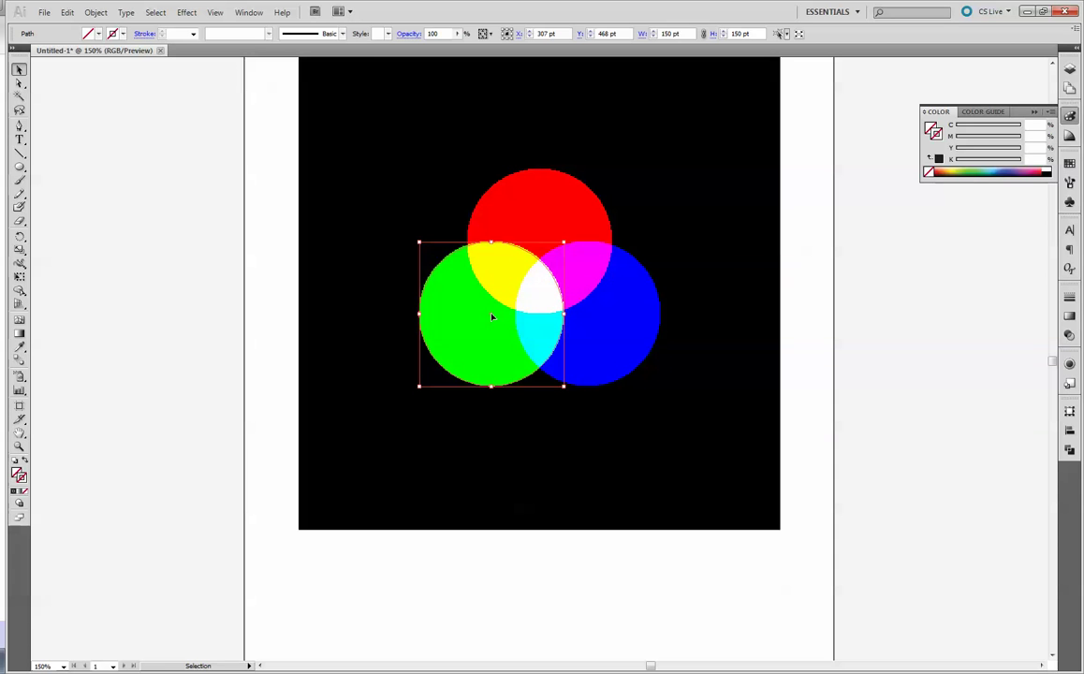
click(541, 359)
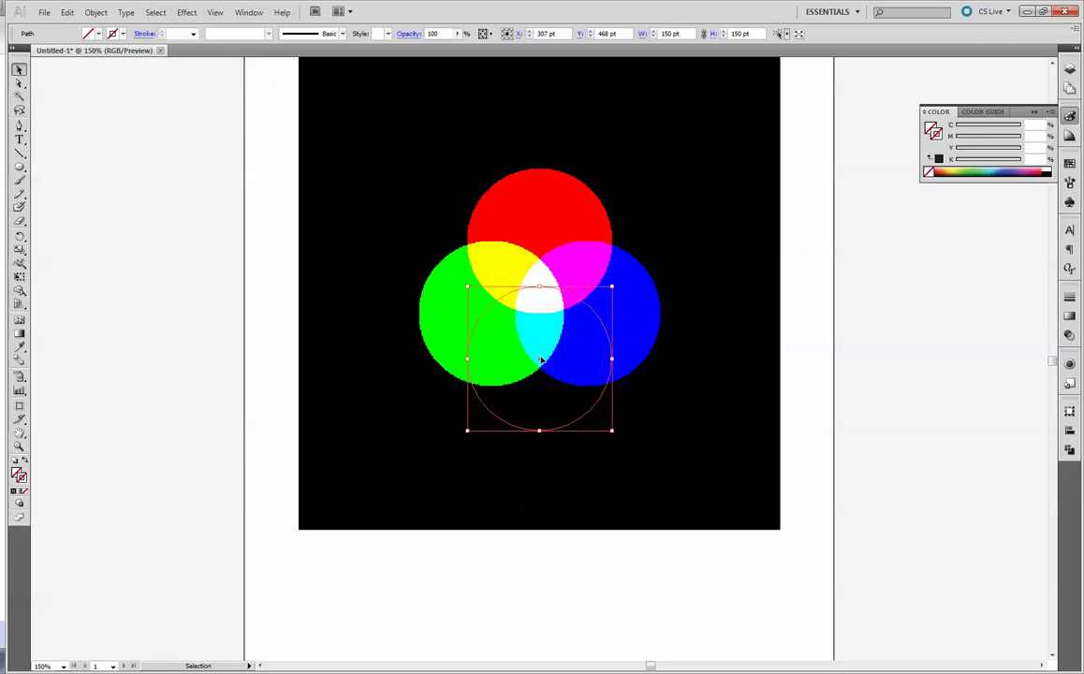
drag(541, 360, 589, 316)
drag(397, 126, 694, 503)
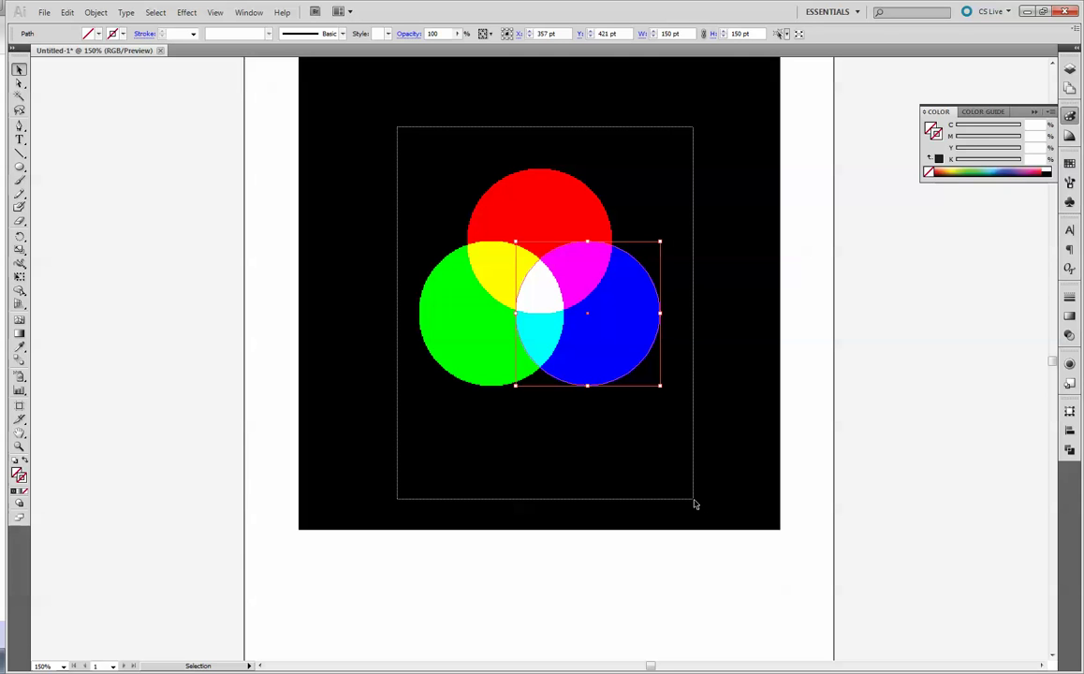
drag(694, 504, 694, 504)
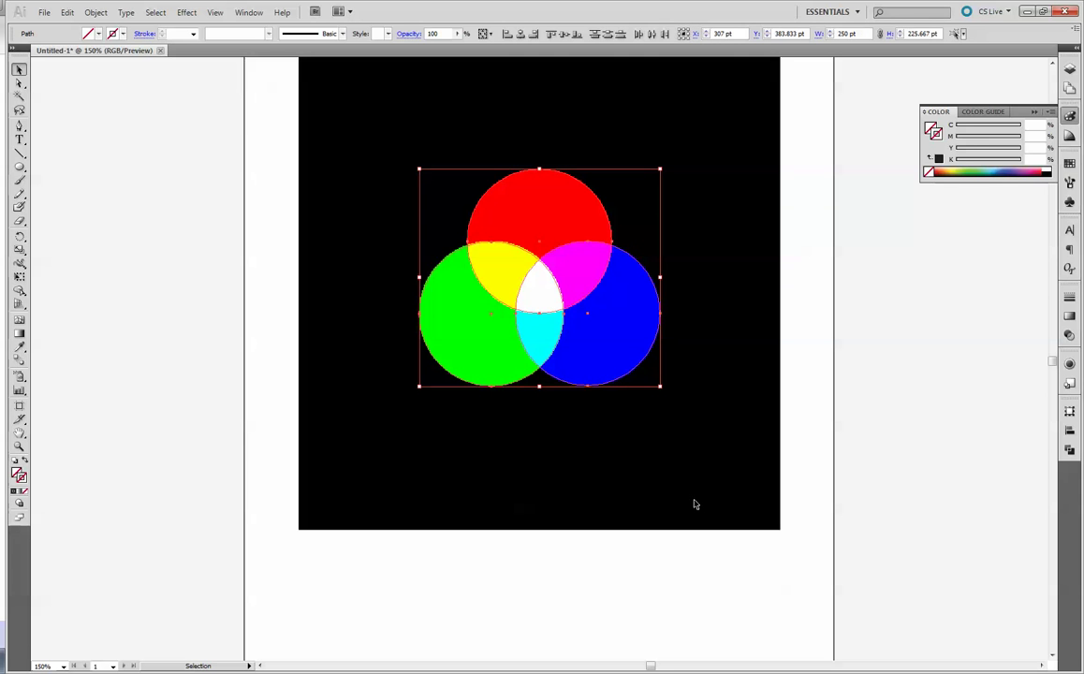
click(865, 407)
- Select the circle outlines over the red and blue circles and show Pathfinder as a floating panel beside the artwork
click(614, 240)
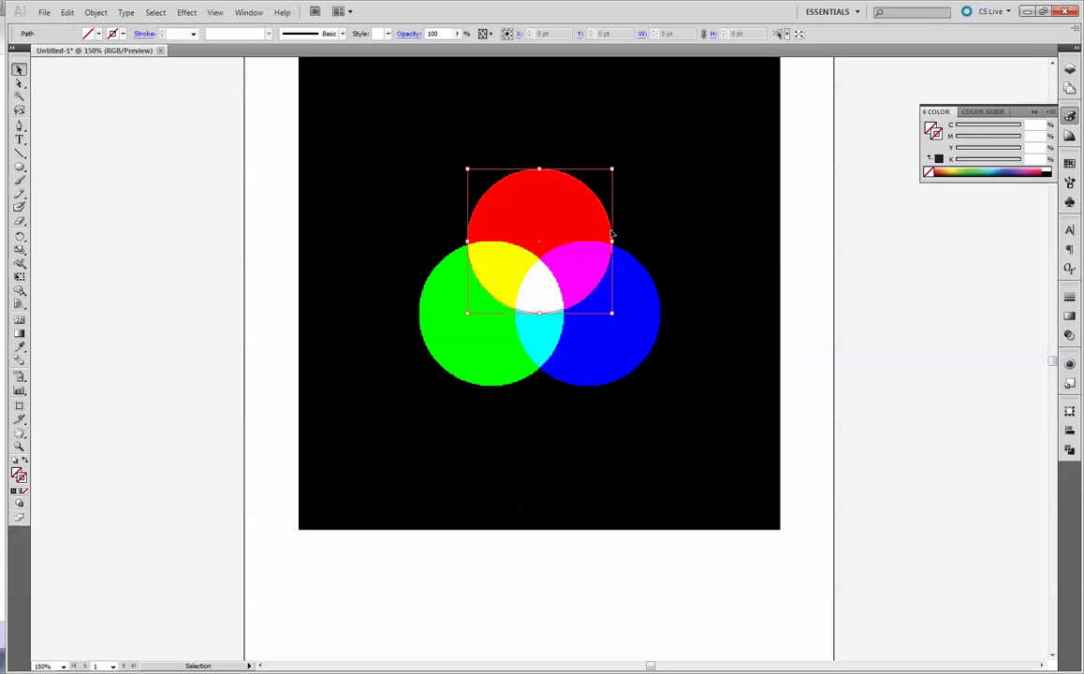
shift+click(633, 260)
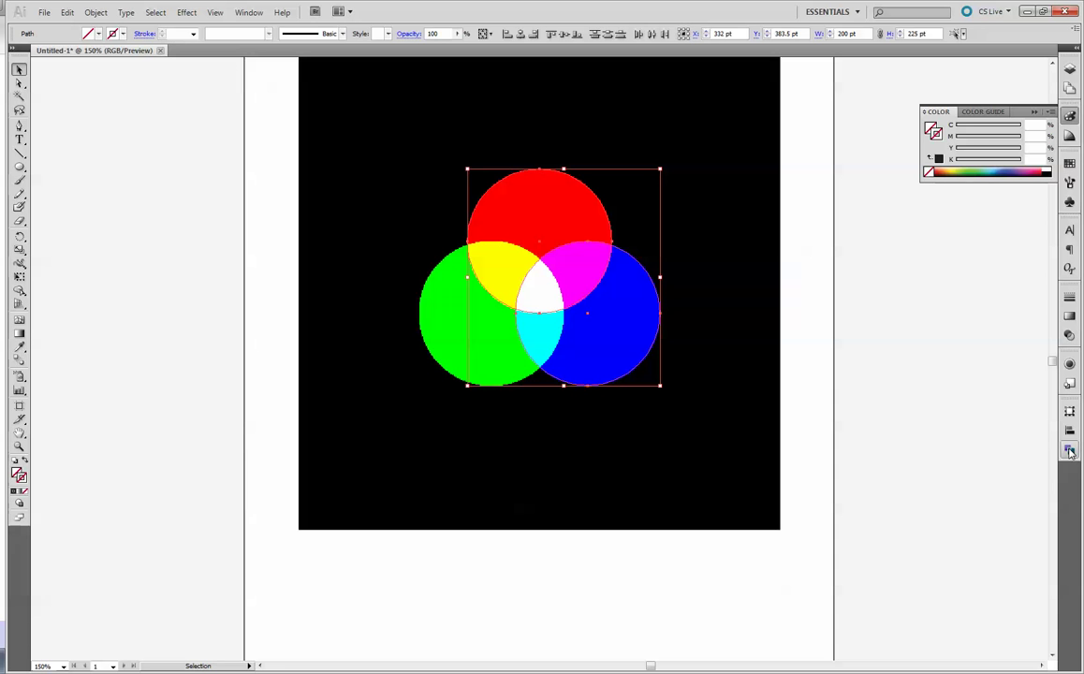
click(248, 11)
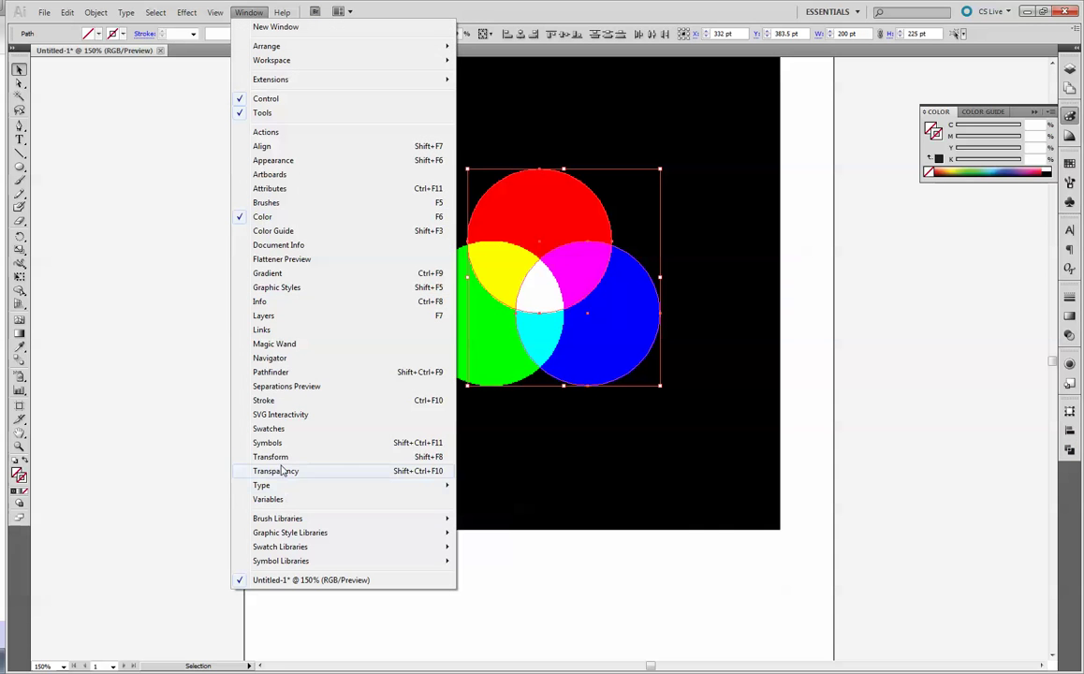
click(279, 372)
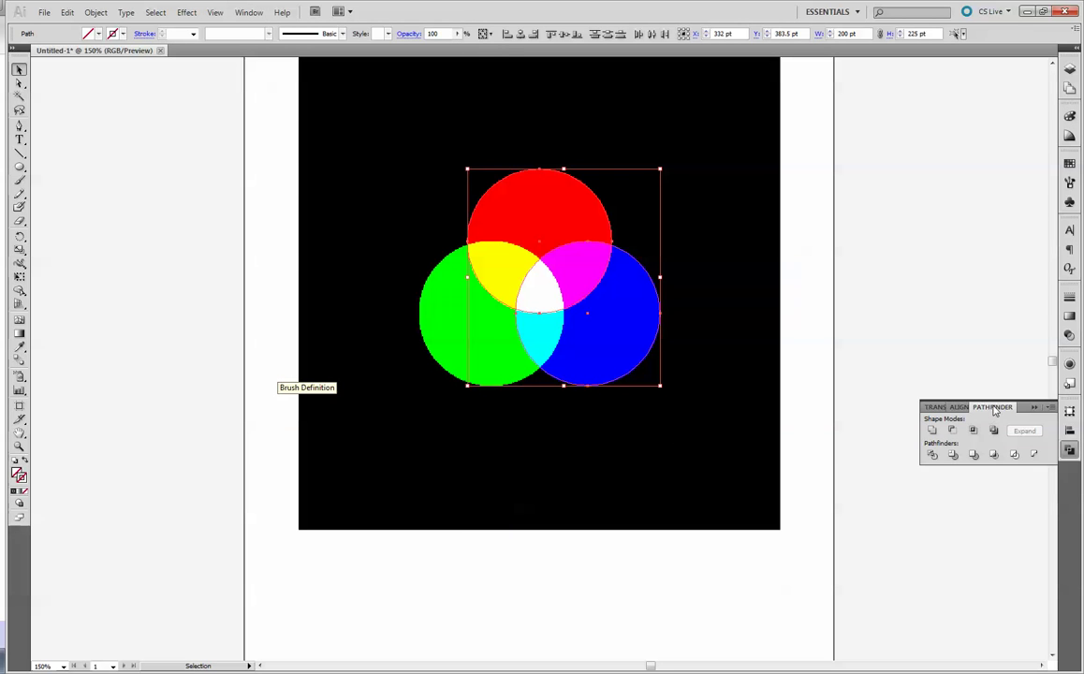
drag(1024, 407, 956, 159)
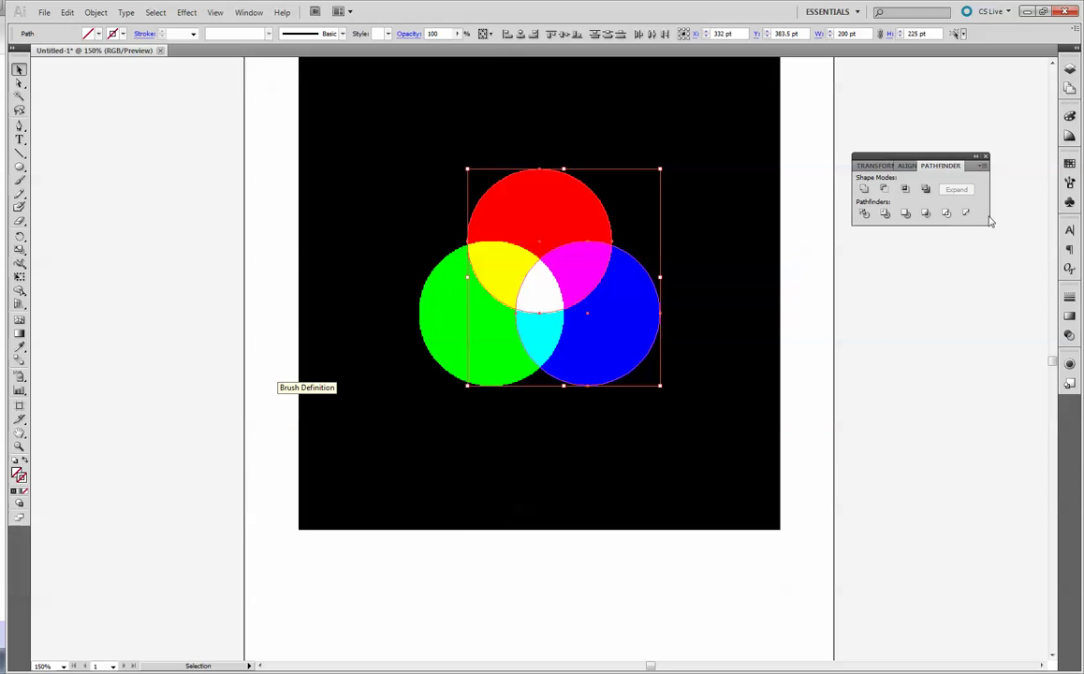
click(983, 166)
click(982, 166)
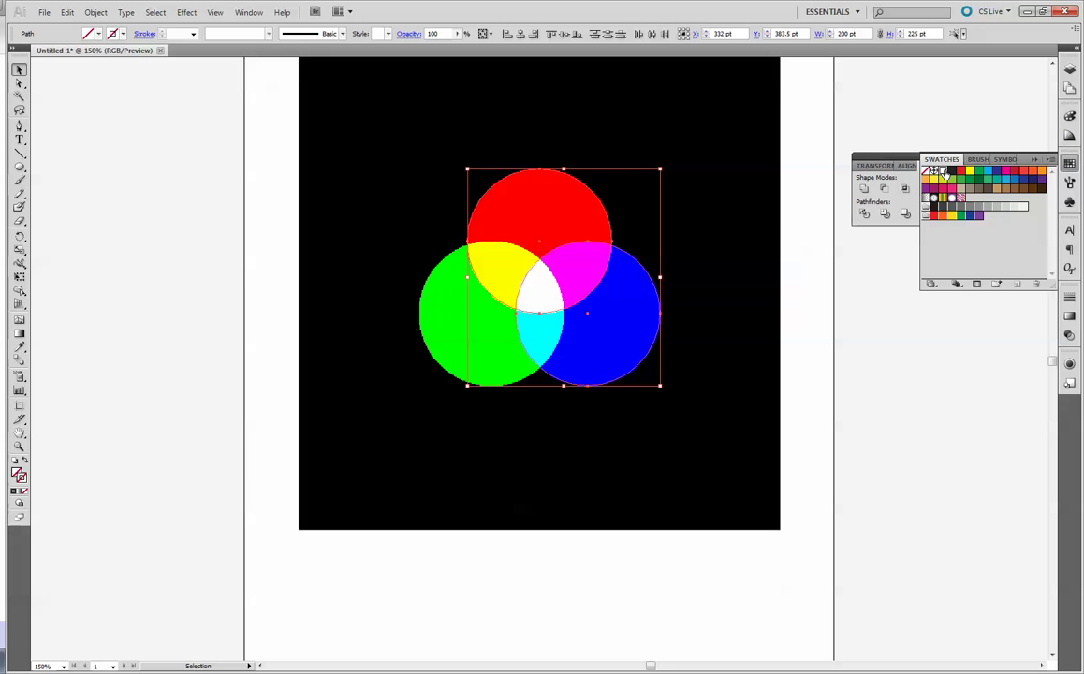
- Give both selected circles a white fill with no stroke and bring the Pathfinder options back to the front
click(945, 173)
click(25, 461)
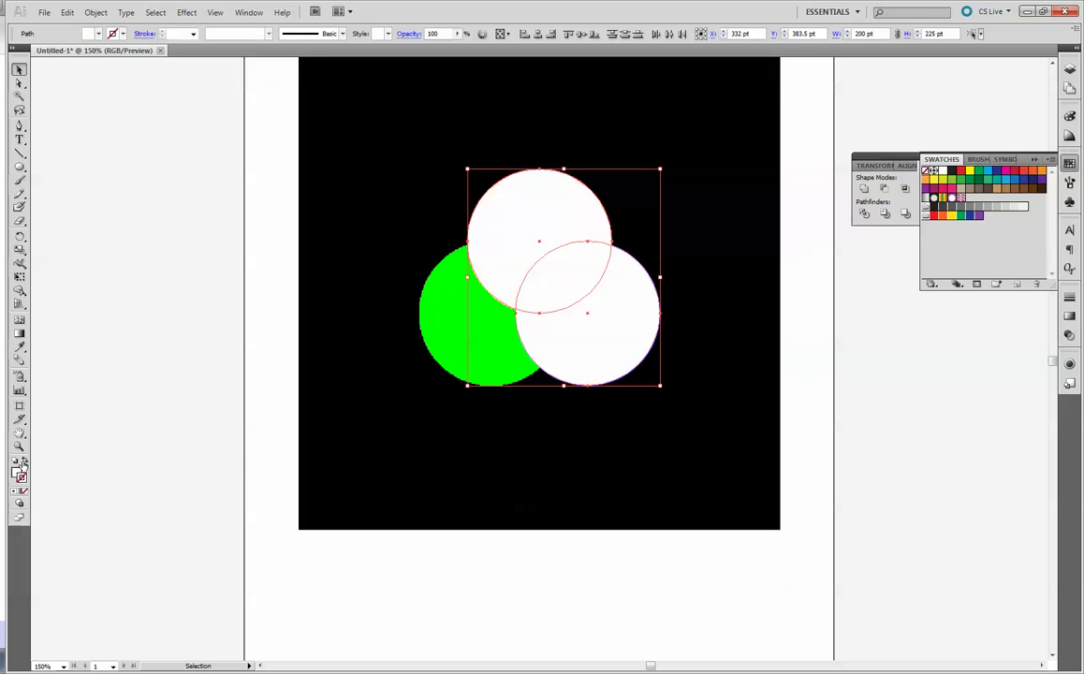
click(894, 161)
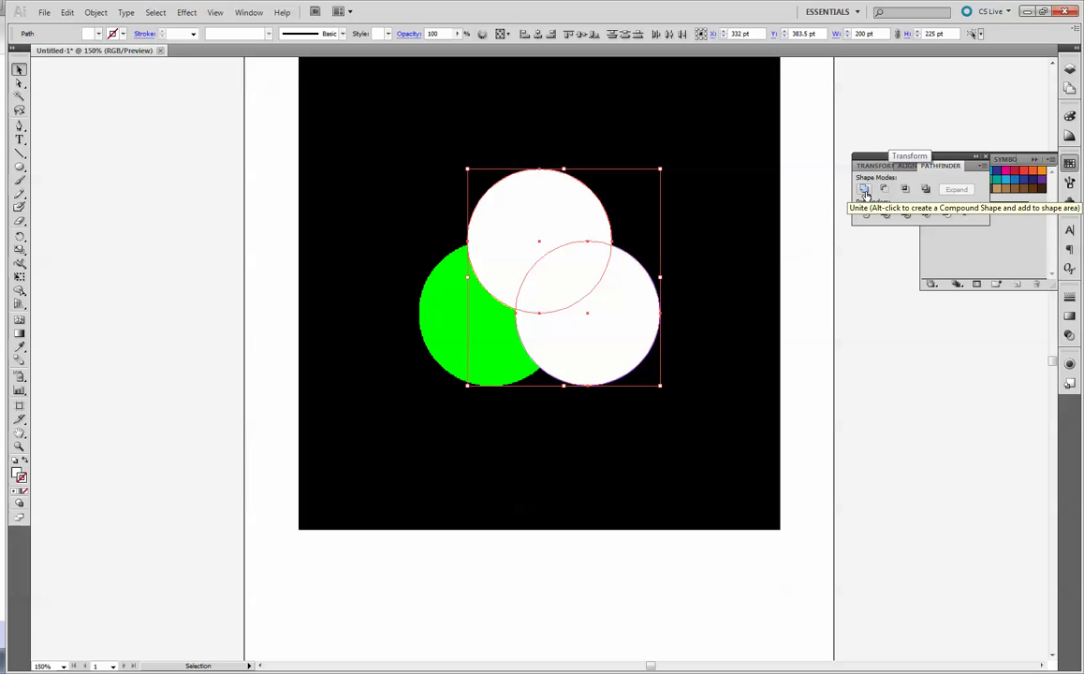
- Try the Unite, Minus Front and Intersect shape modes on the two white circles, undoing each result
click(865, 192)
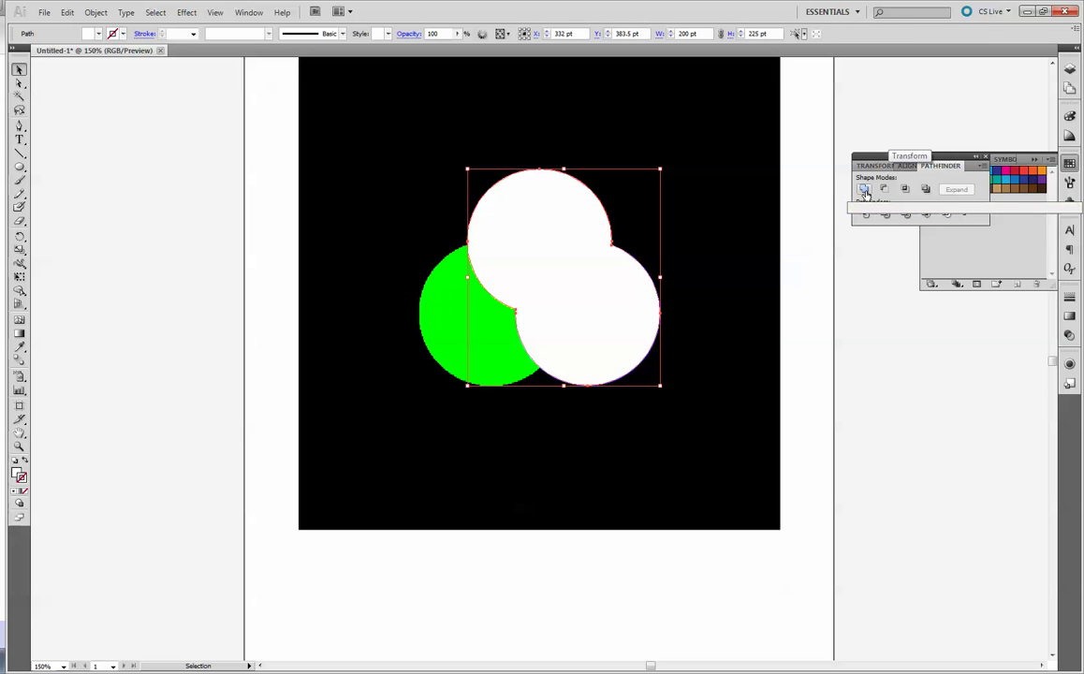
key(ctrl+z)
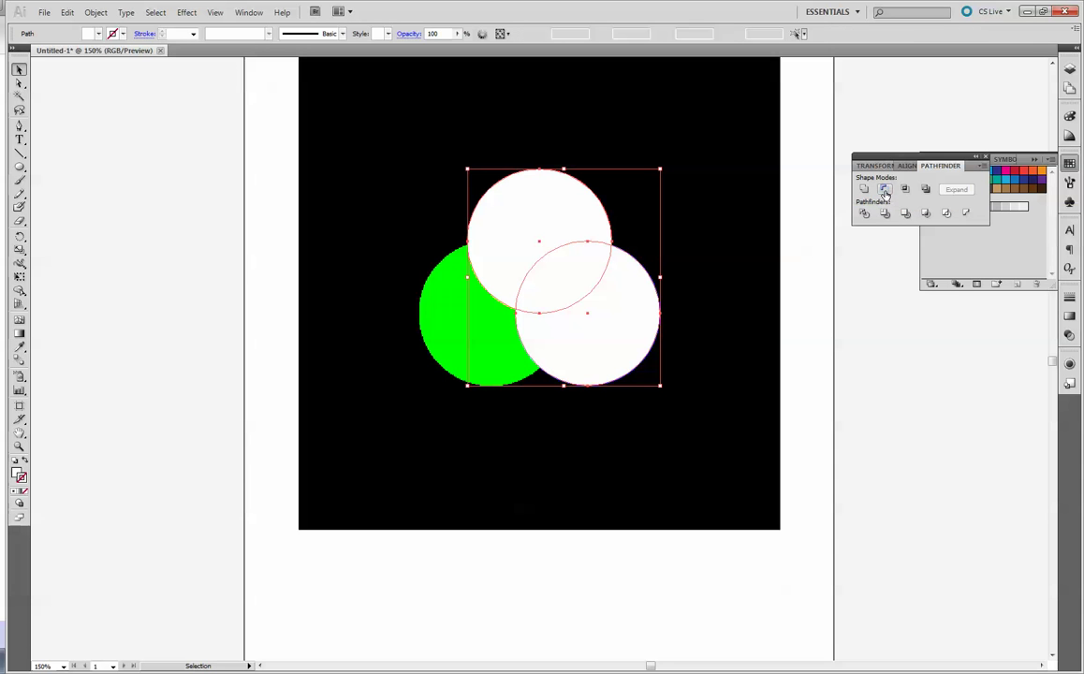
key(ctrl+z)
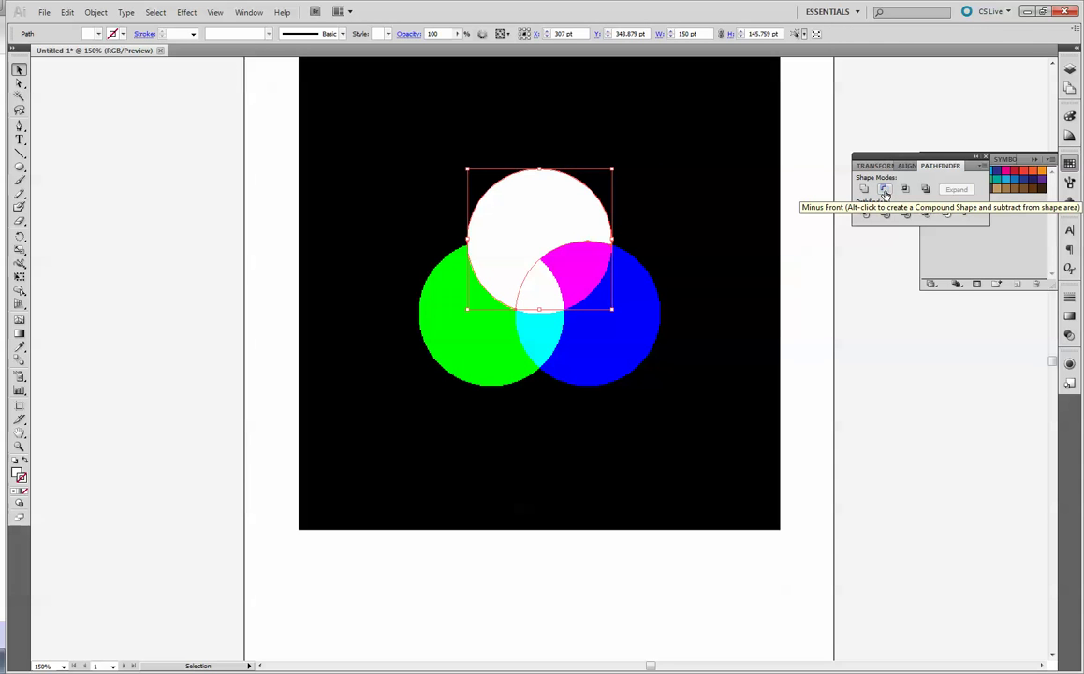
key(ctrl+shift+z)
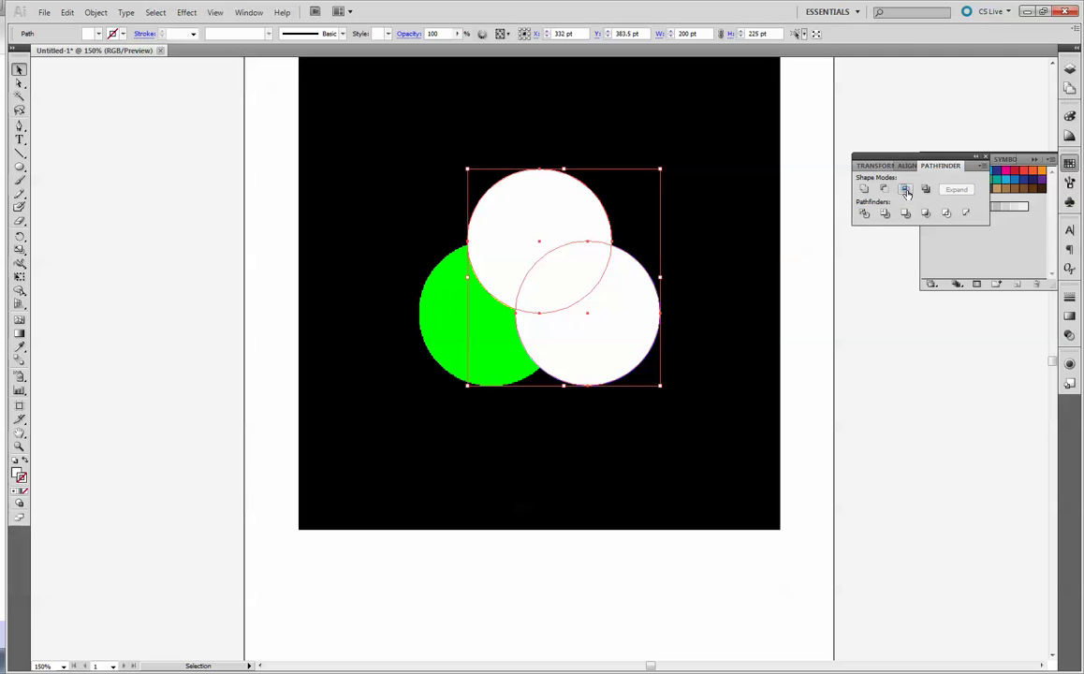
click(906, 193)
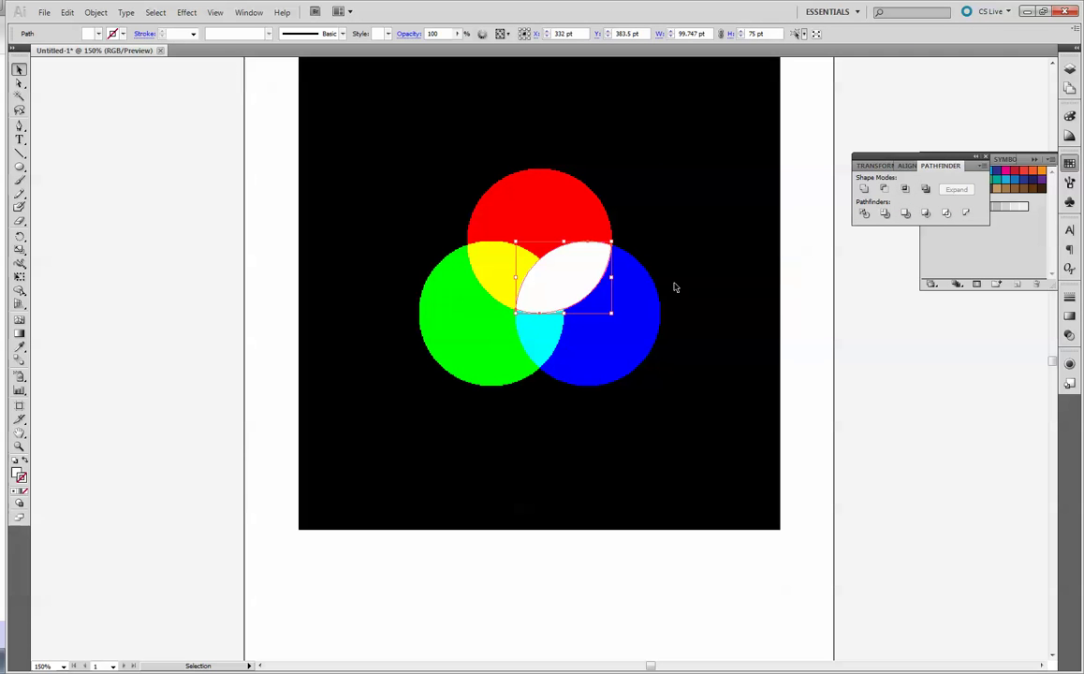
key(ctrl+z)
- Apply the Exclude shape mode to the two overlapping white circles
click(925, 190)
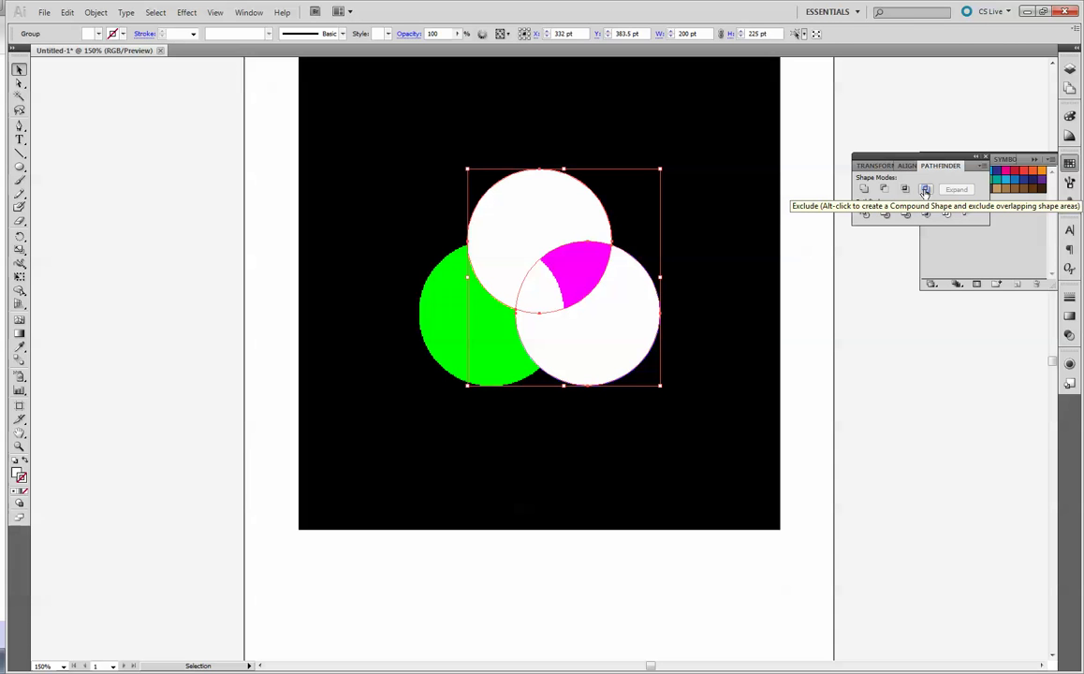
- Undo the Exclude result and apply Pathfinder's Divide to the two overlapping white circles
key(ctrl+z)
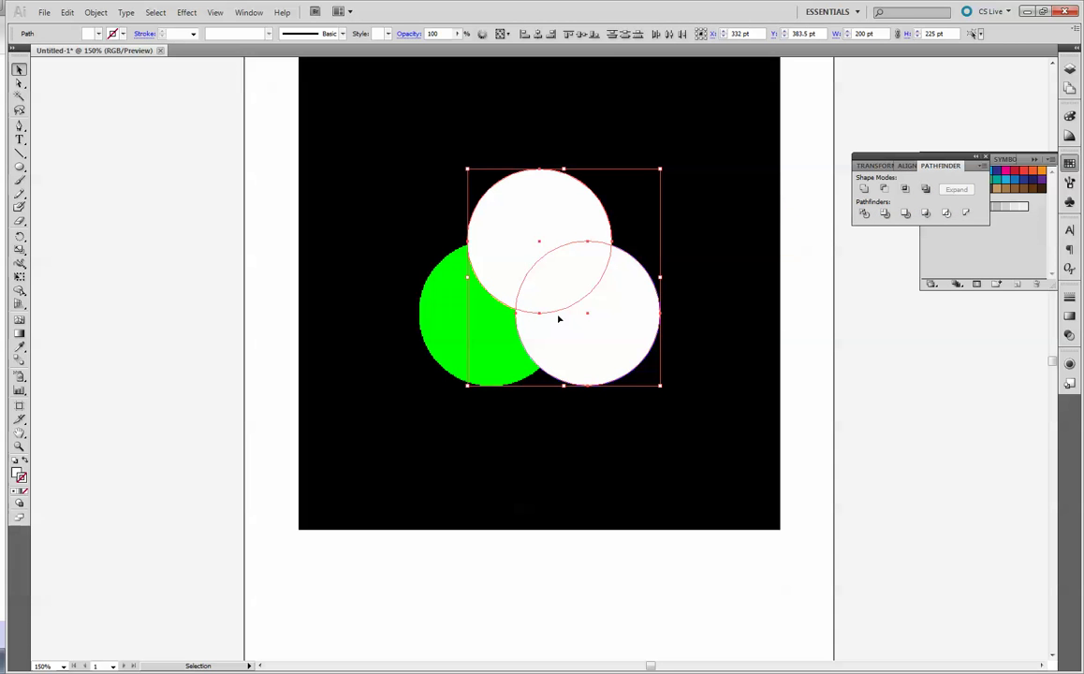
click(862, 214)
click(817, 320)
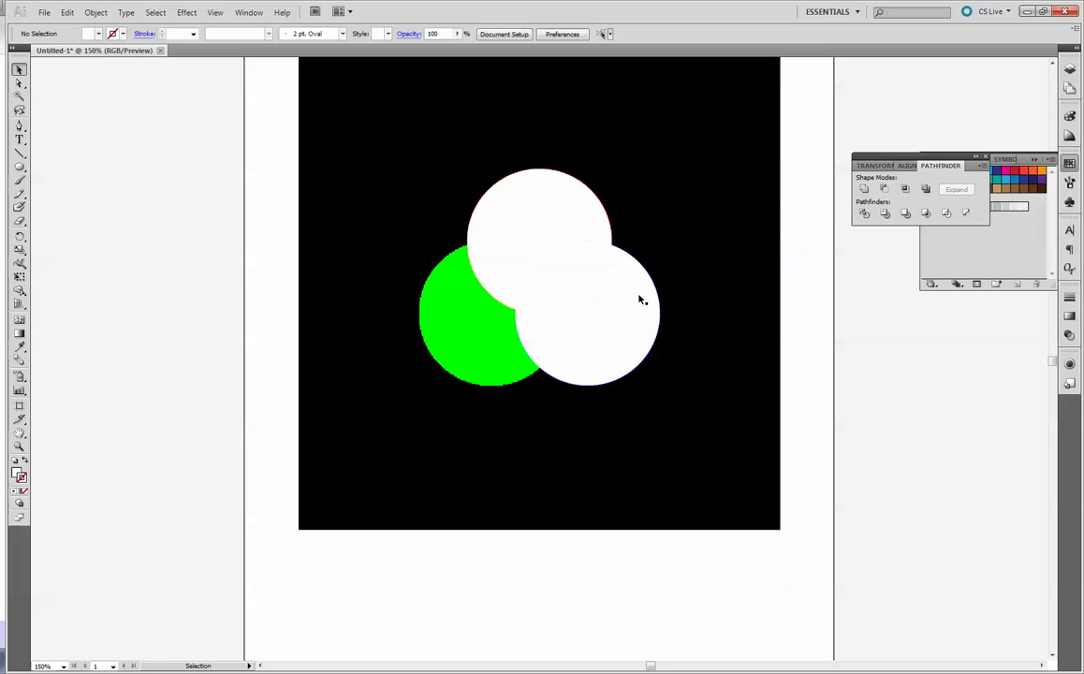
- Move the divided crescent and lens pieces away from the upper white circle individually, undoing the moves
drag(634, 302, 707, 320)
key(ctrl+z)
click(18, 82)
click(322, 235)
drag(625, 330, 681, 359)
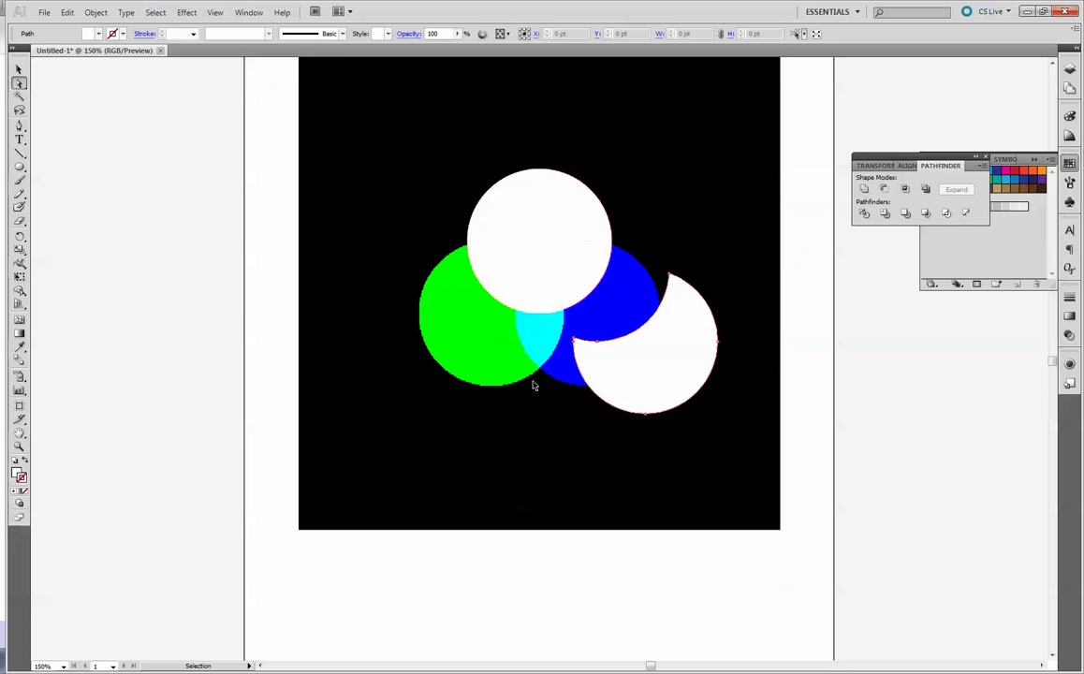
drag(557, 295, 590, 296)
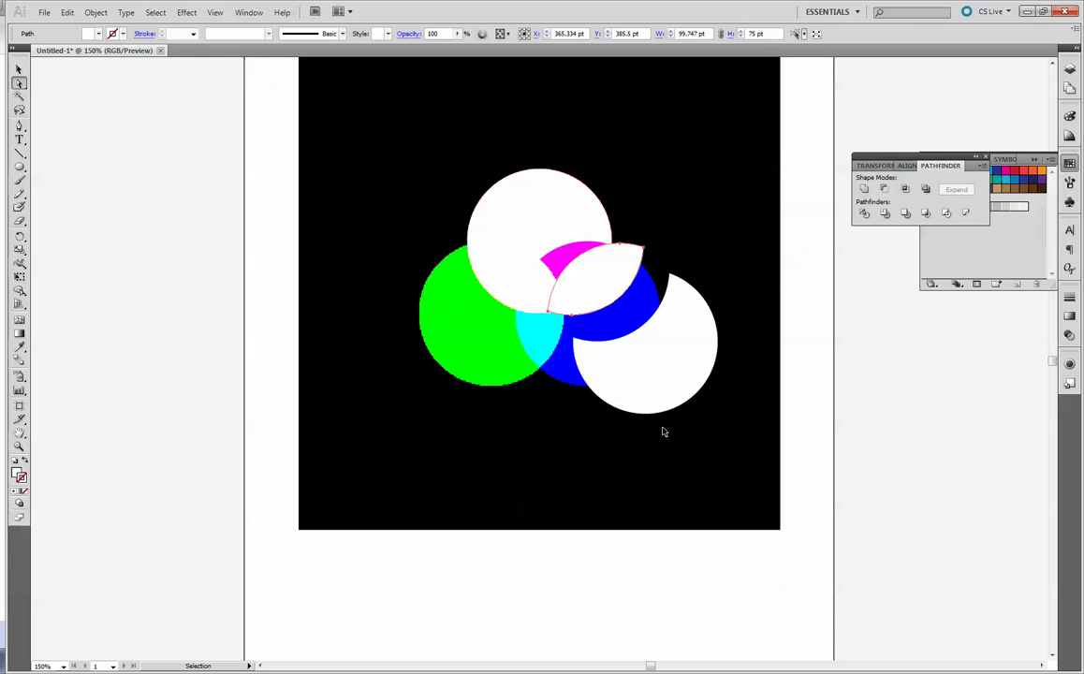
key(ctrl+z)
key(ctrl+z)
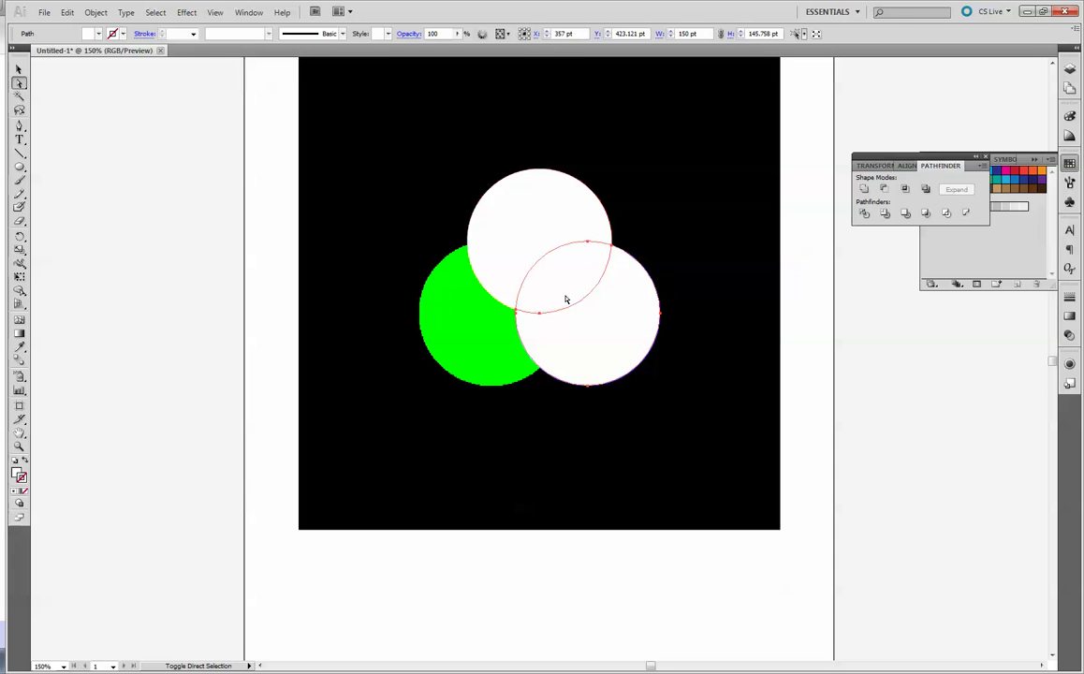
- Add the green circle's outline to the divided group, apply Divide to all three circles and leave the pieces without fill or stroke
click(566, 298)
click(514, 237)
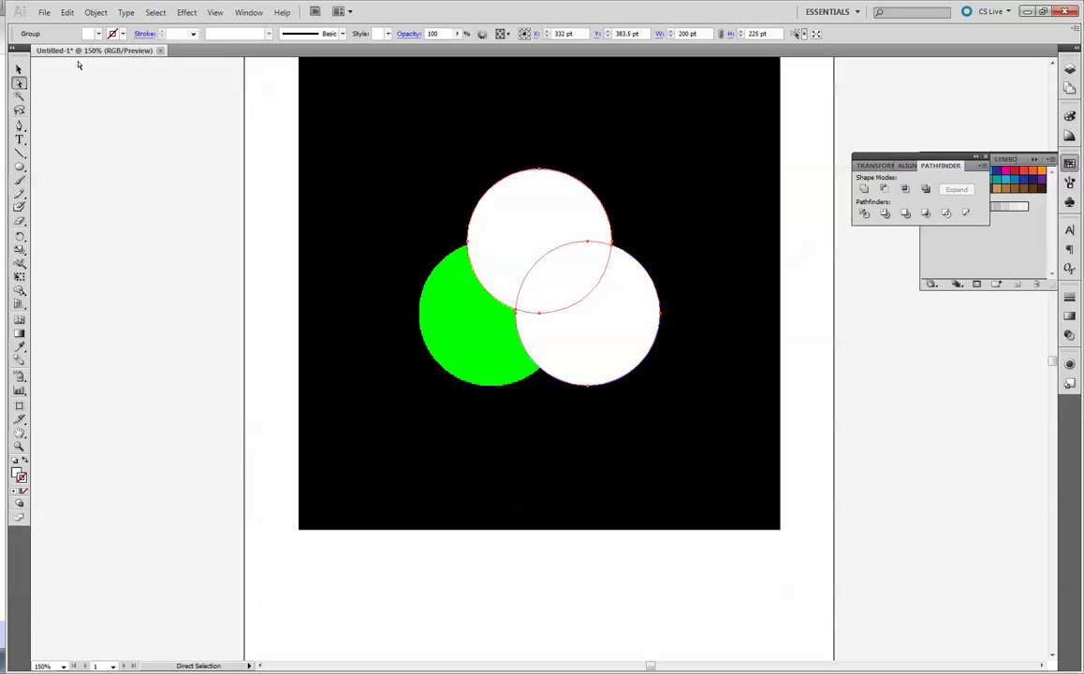
click(19, 69)
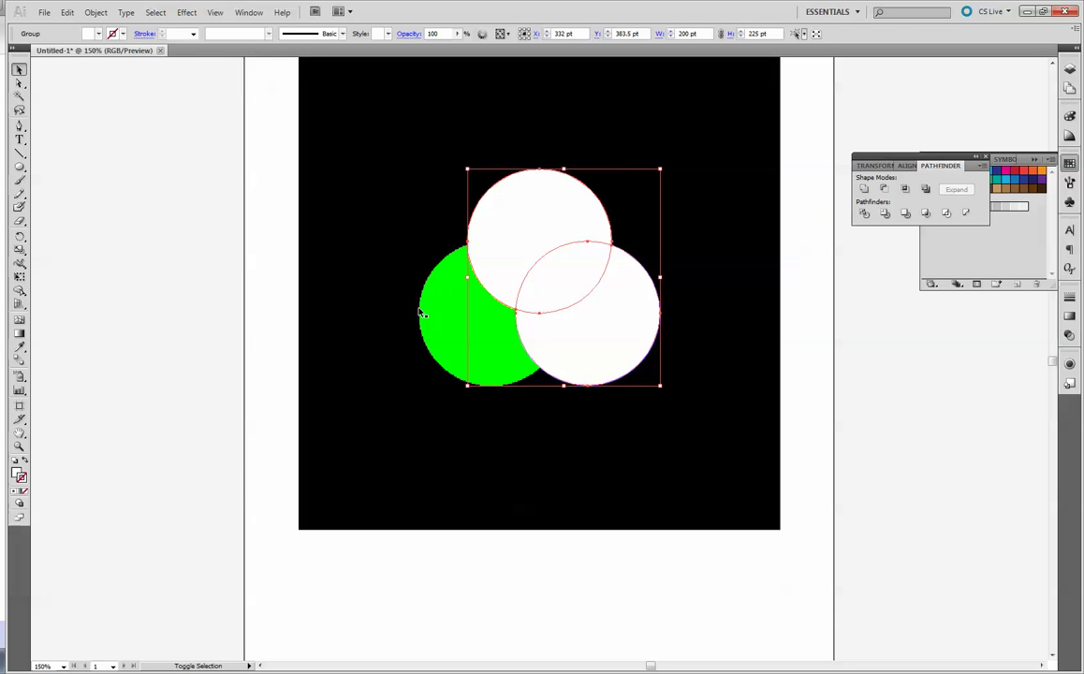
shift+click(424, 314)
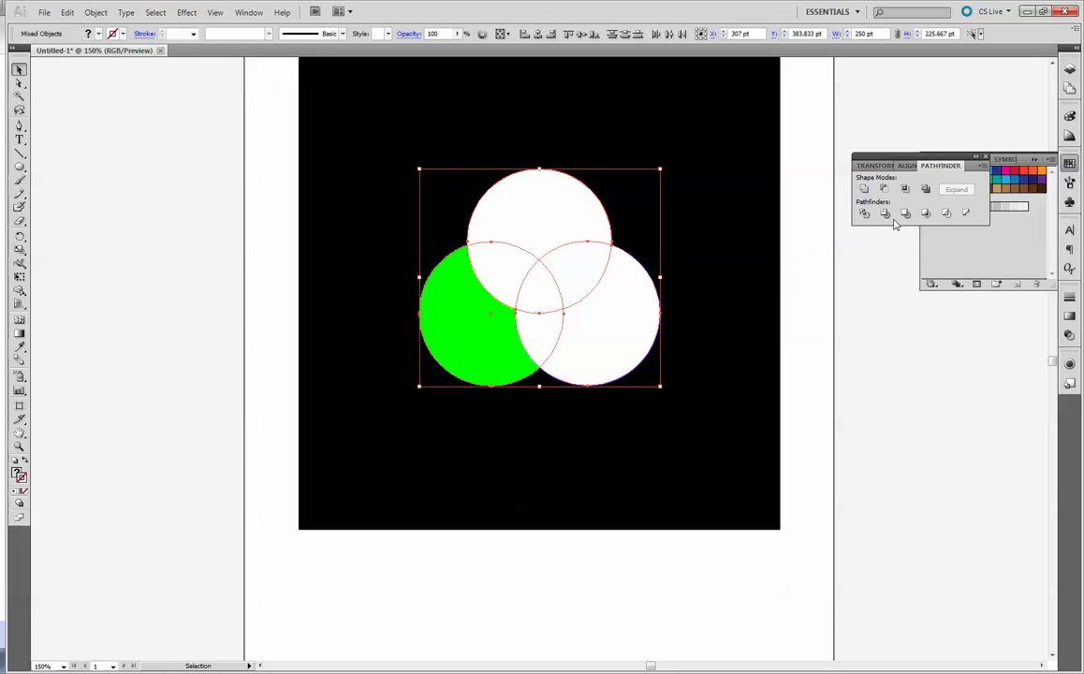
click(865, 214)
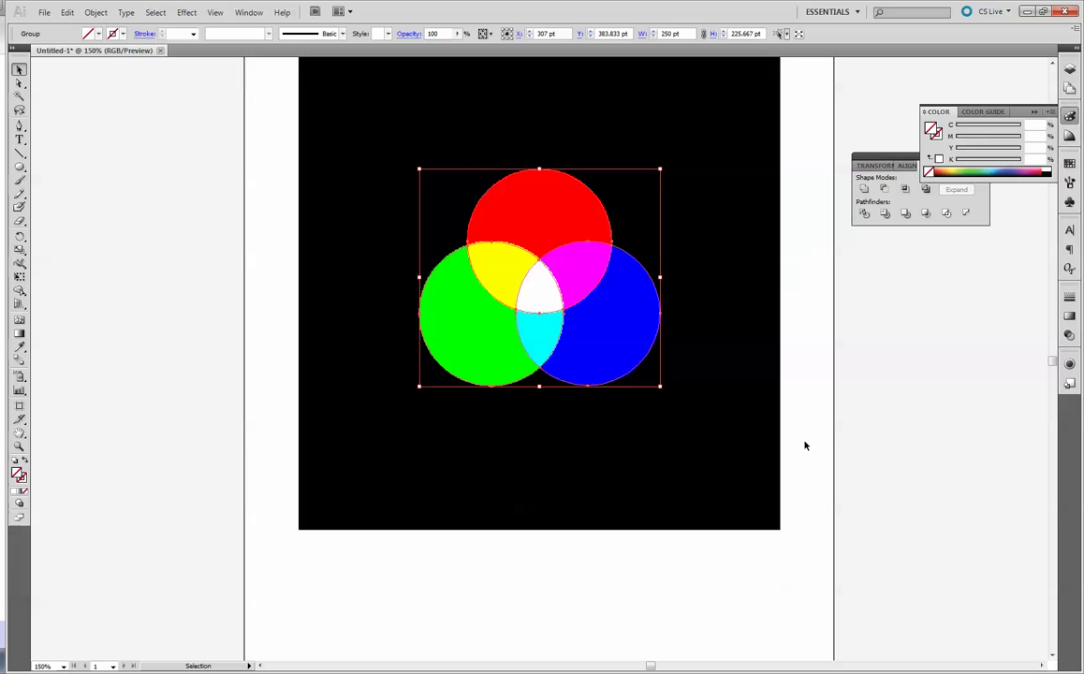
click(808, 437)
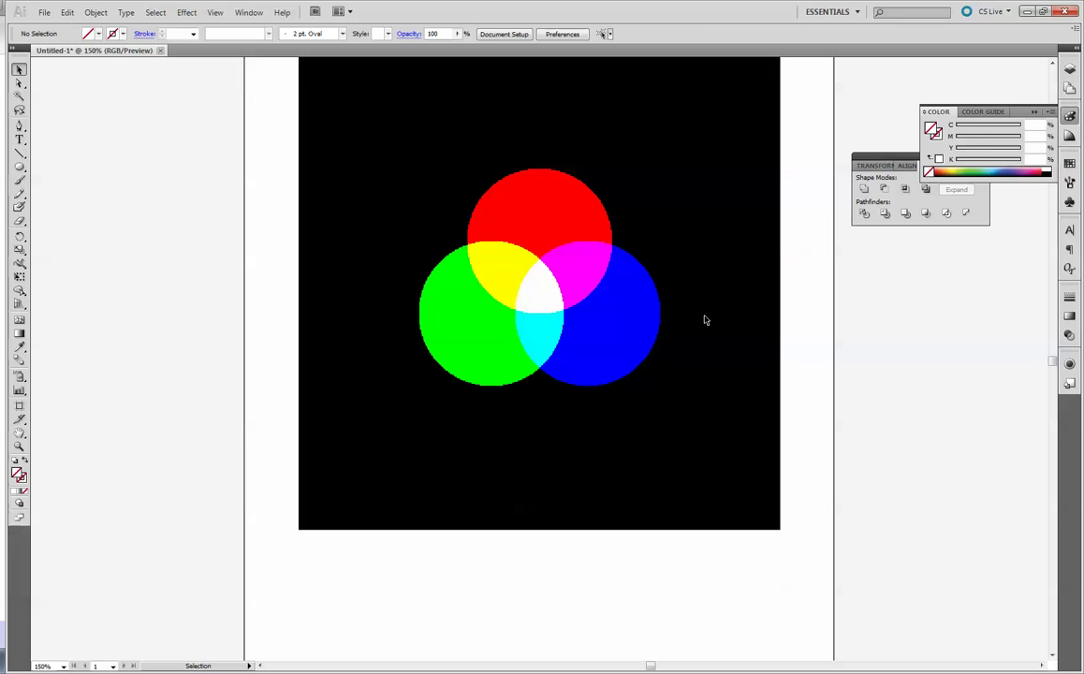
click(662, 319)
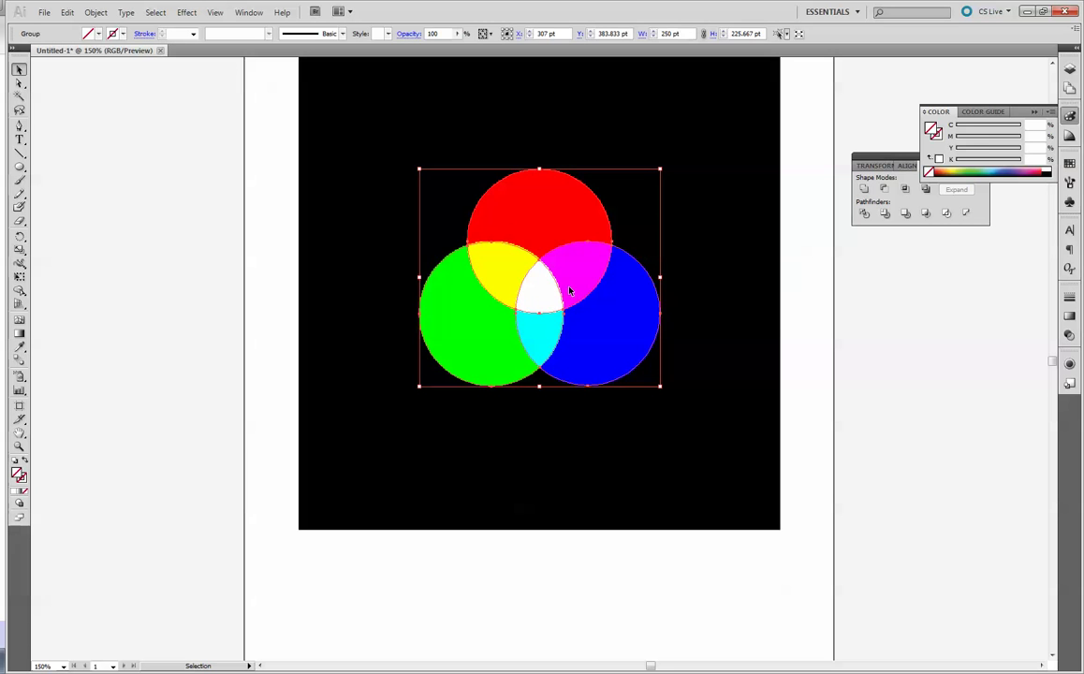
click(18, 83)
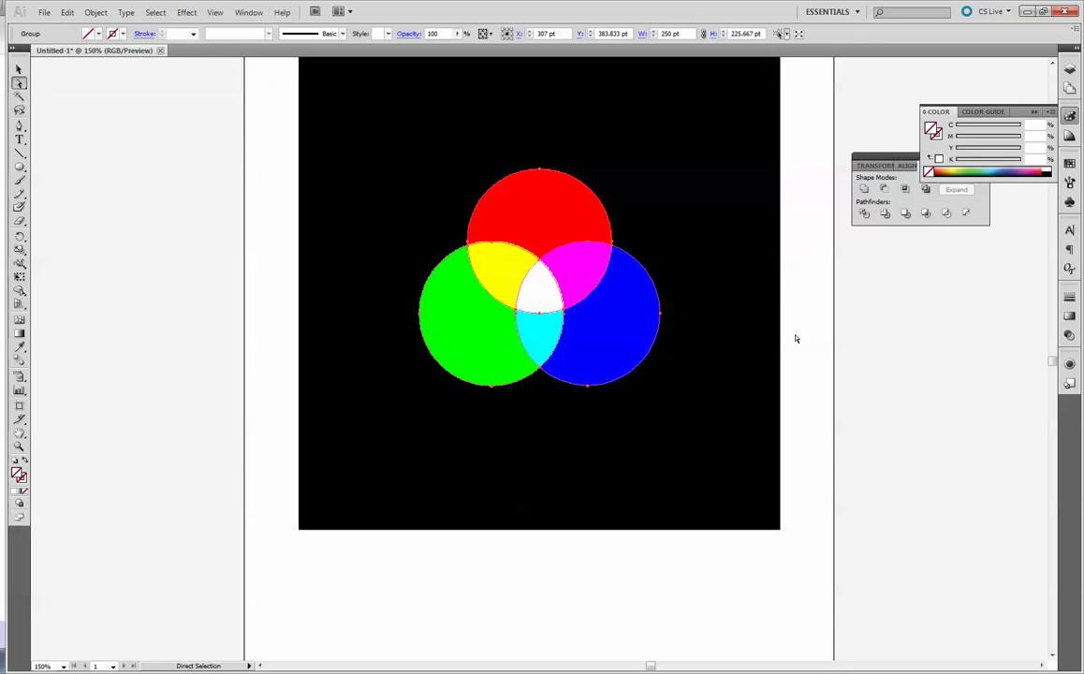
click(841, 202)
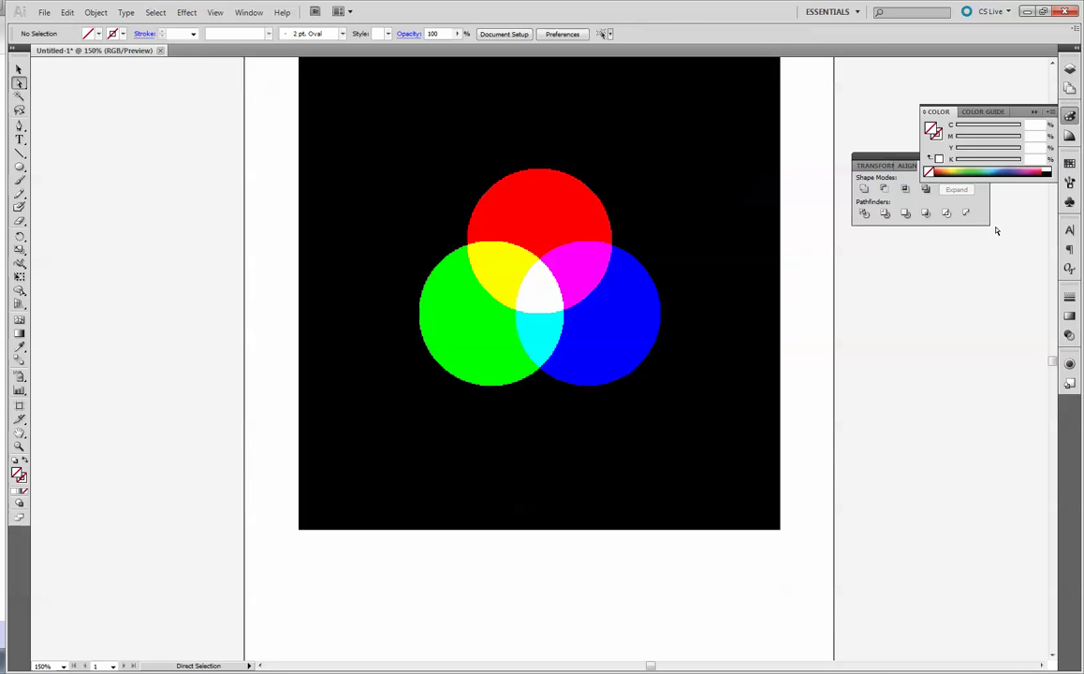
- Open the Basic RGB default swatch library and place it above the Pathfinder options
click(1071, 163)
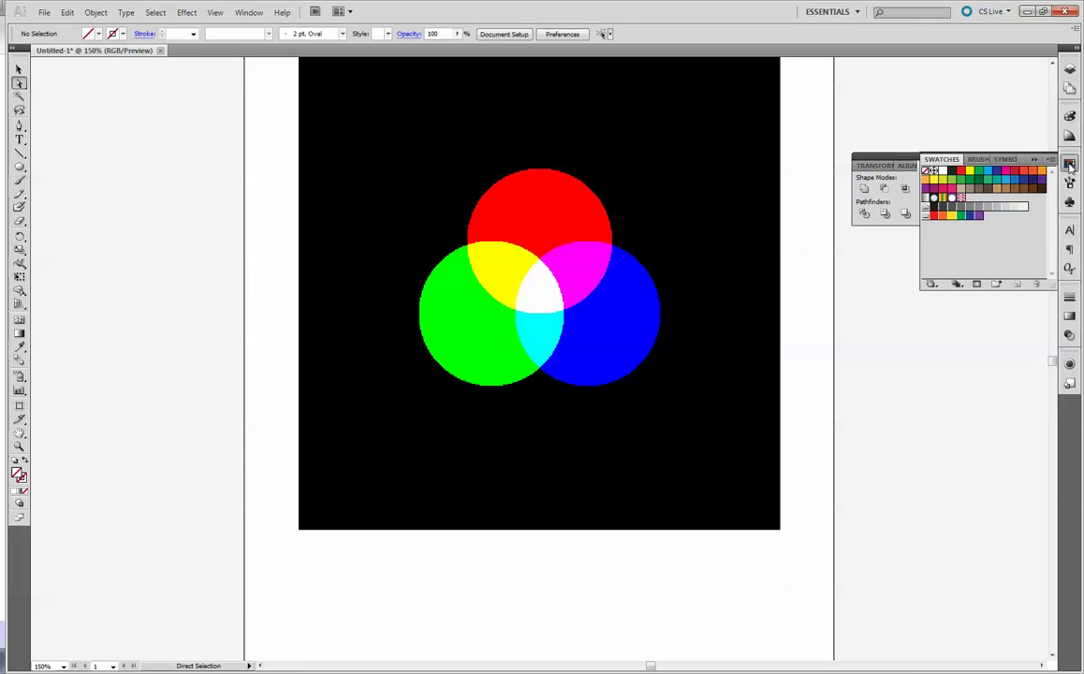
click(1050, 162)
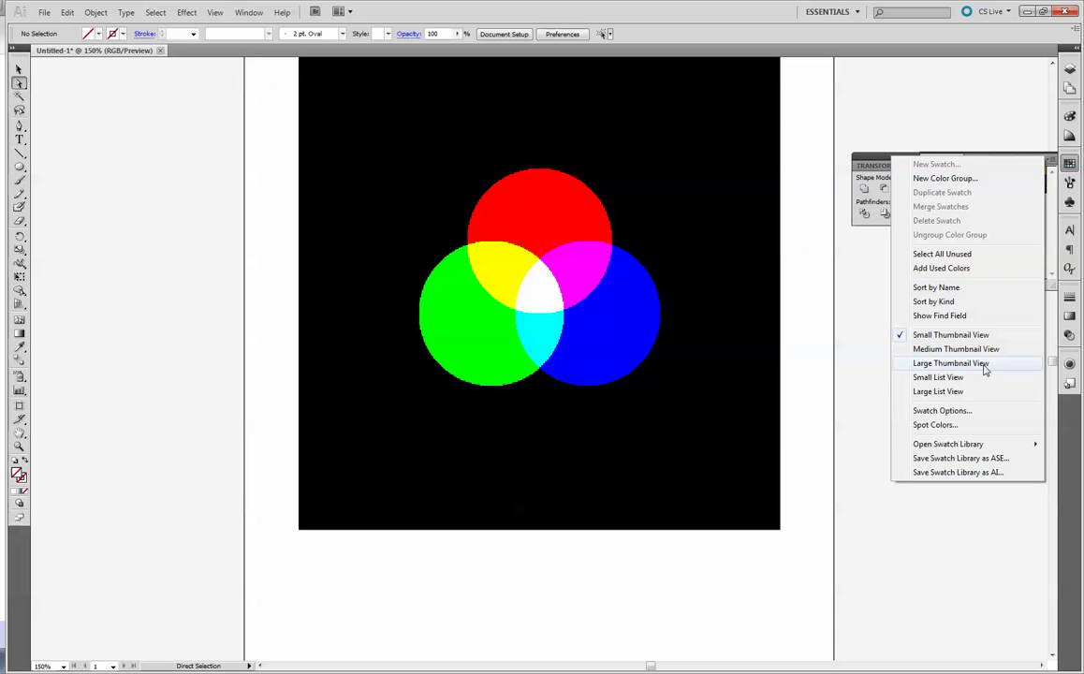
mouse_move(968, 445)
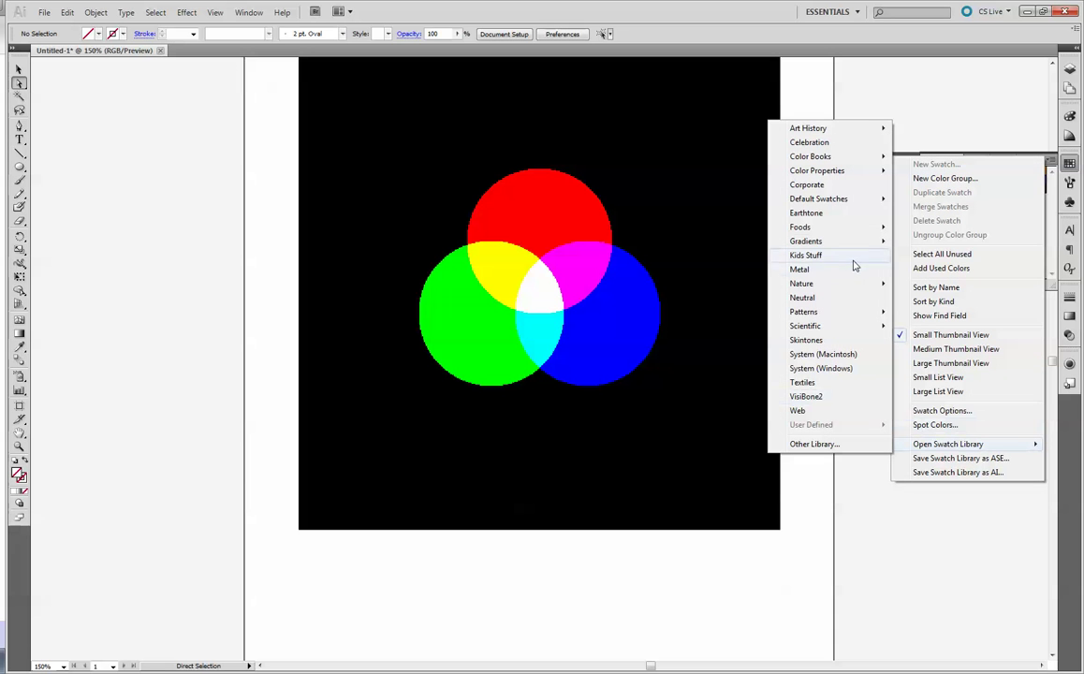
mouse_move(824, 199)
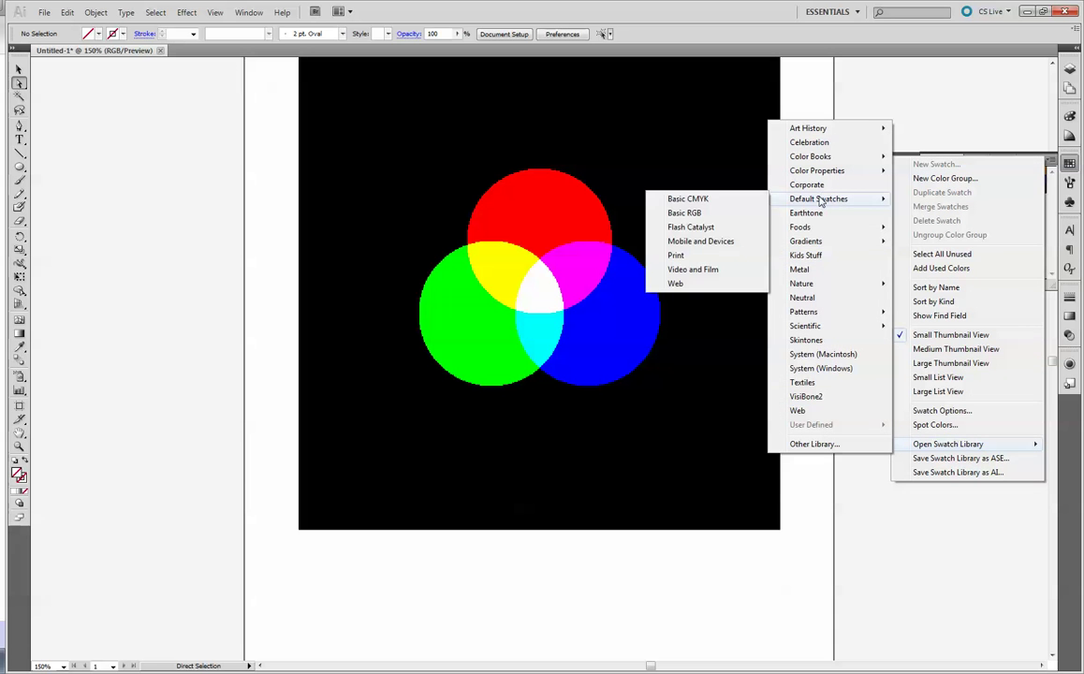
click(719, 215)
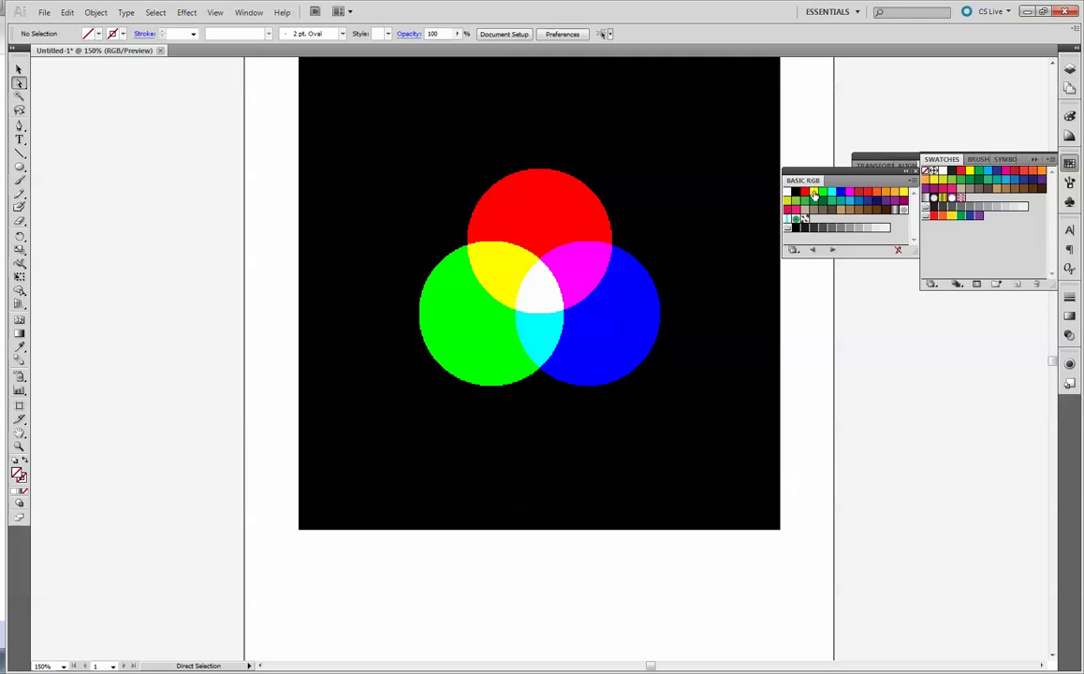
drag(841, 180, 984, 67)
click(854, 180)
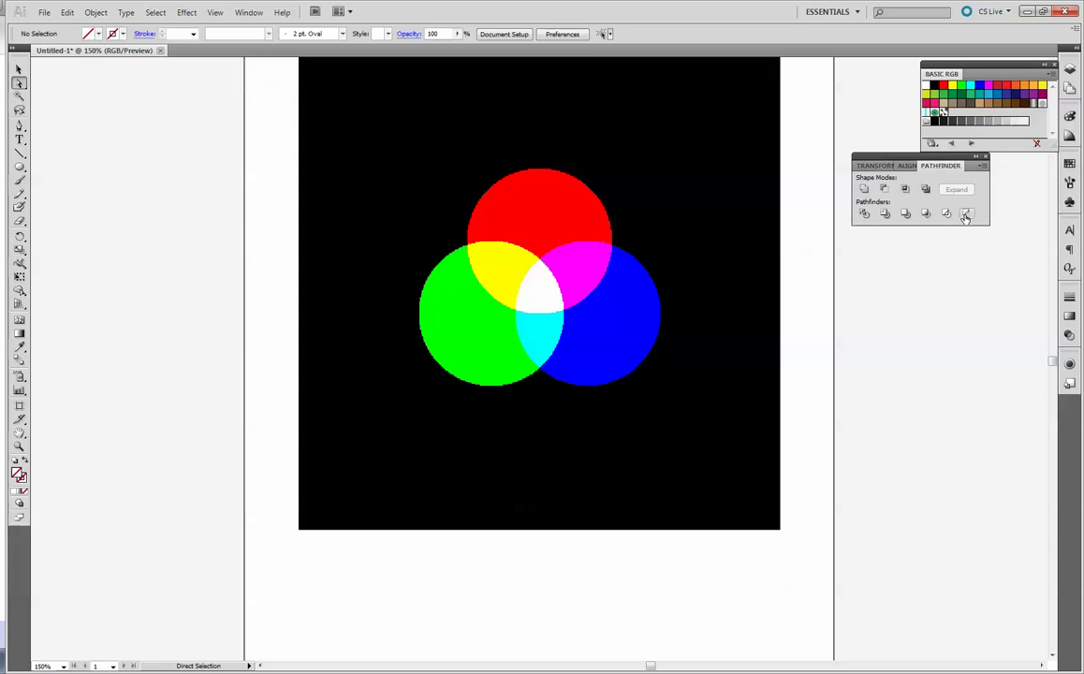
- Hide the Template layer and give all the divided circle pieces a black 1 pt stroke
click(1070, 69)
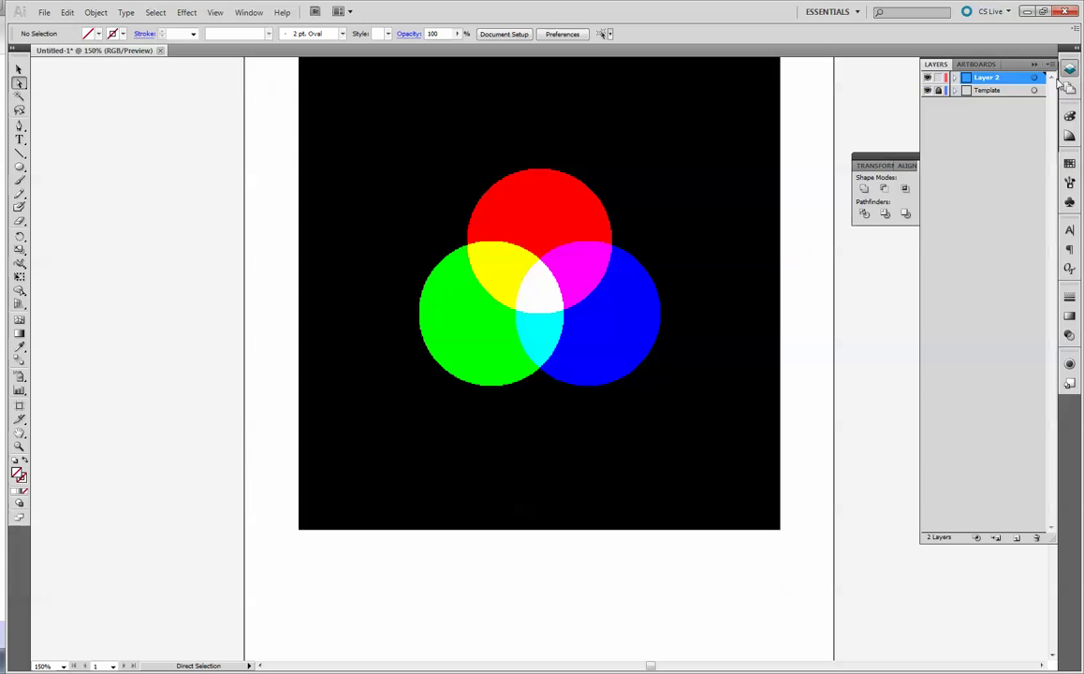
click(927, 90)
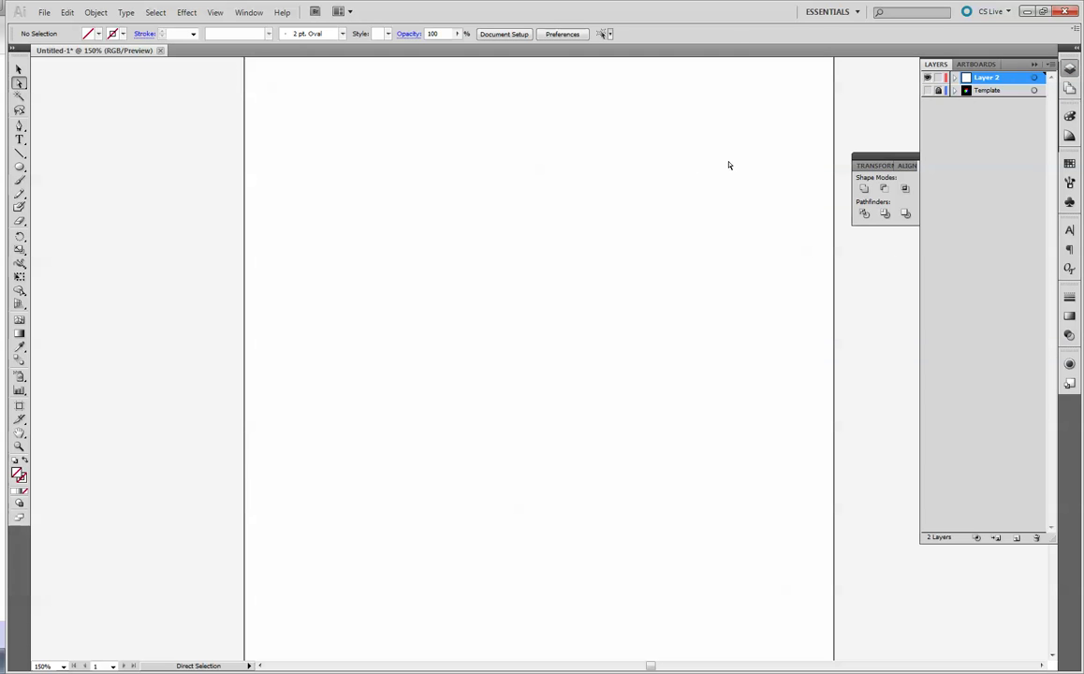
drag(663, 141, 248, 522)
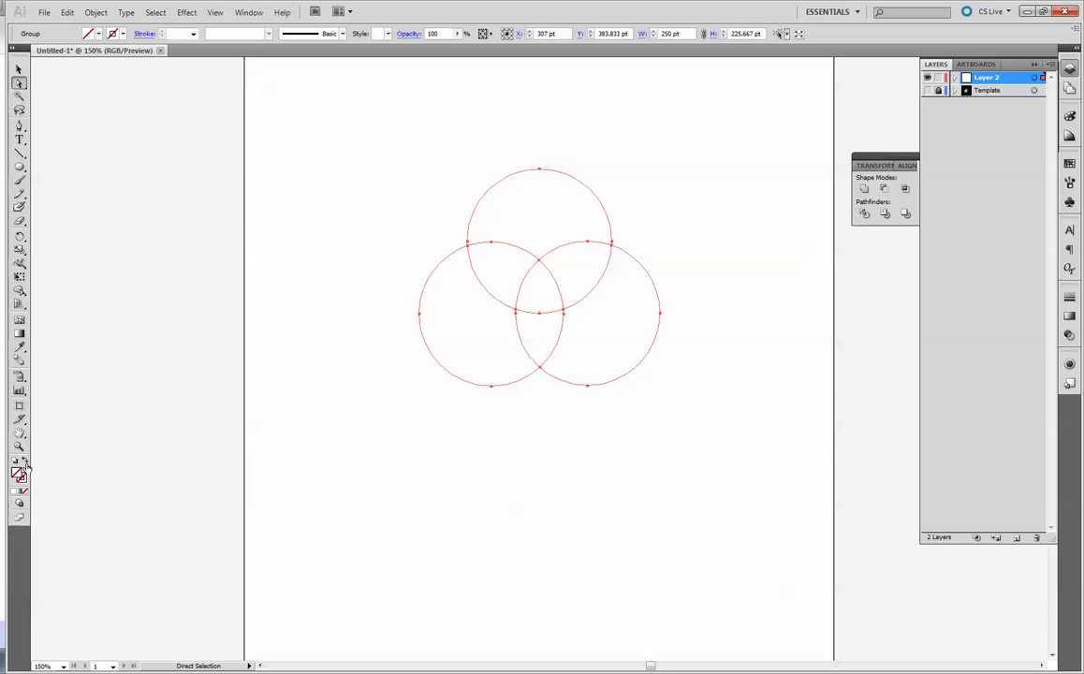
click(21, 475)
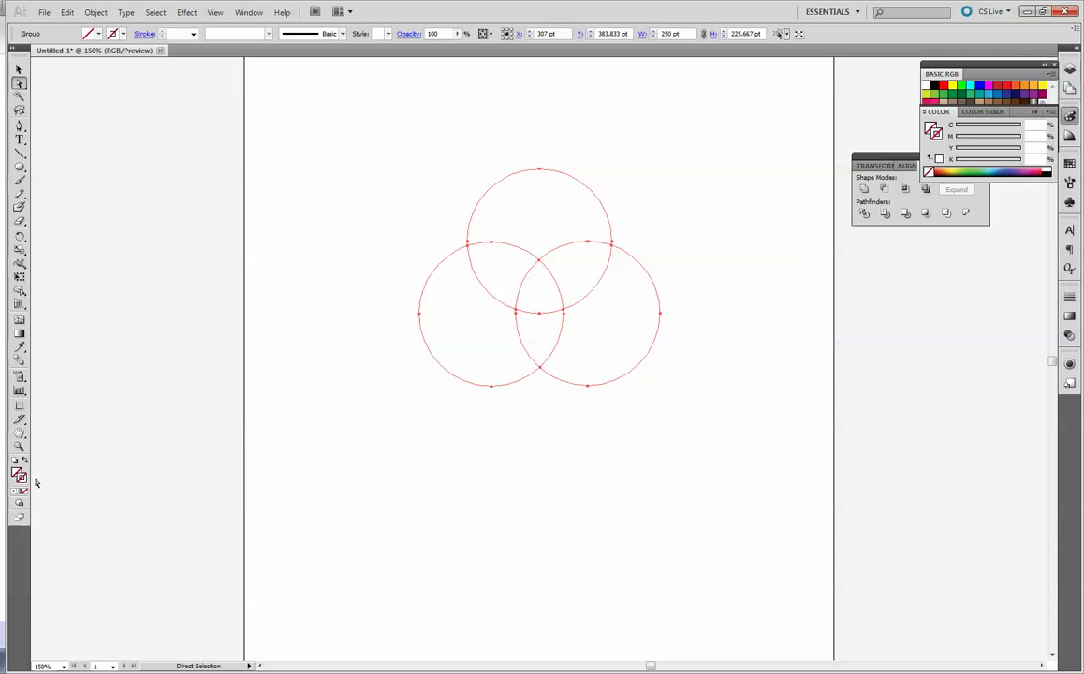
click(1046, 172)
click(792, 307)
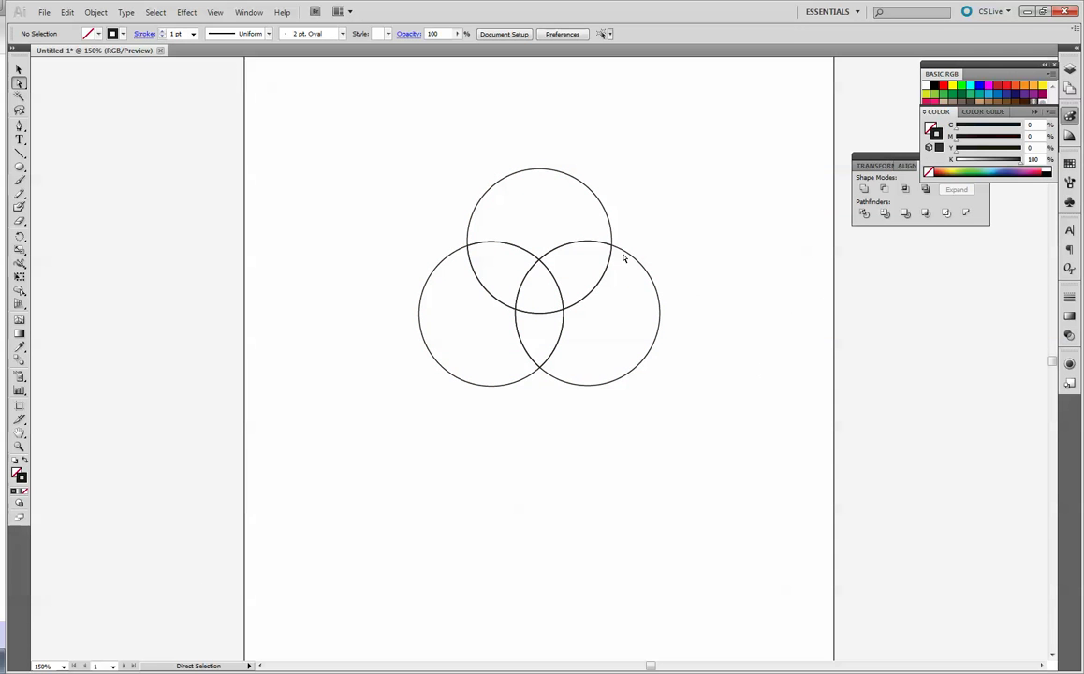
click(603, 207)
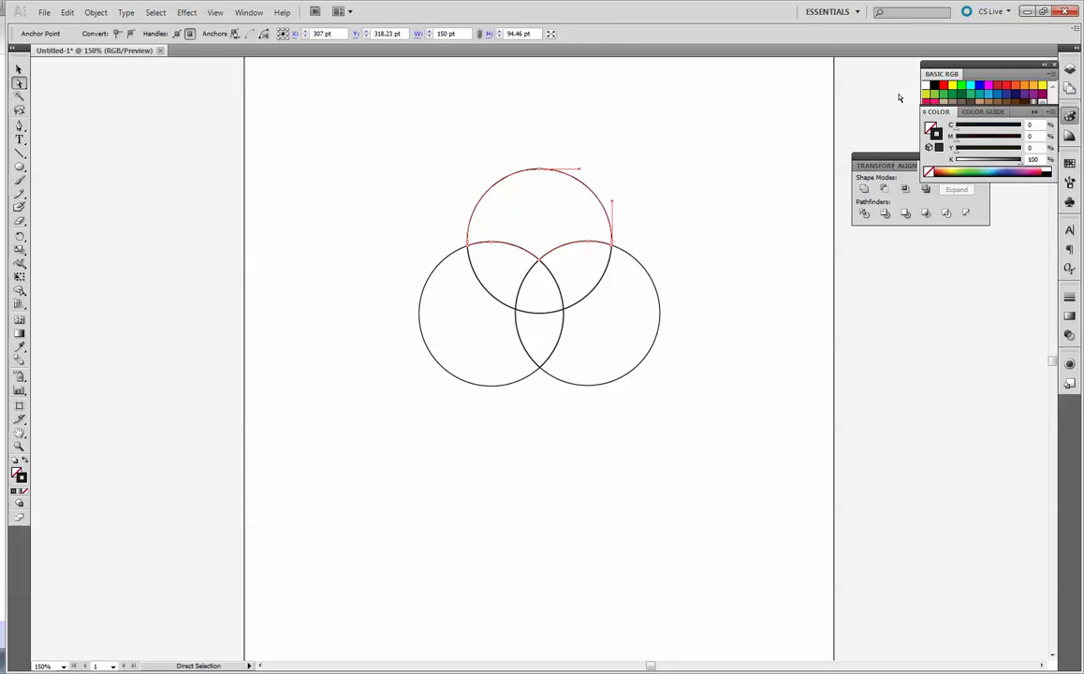
click(791, 92)
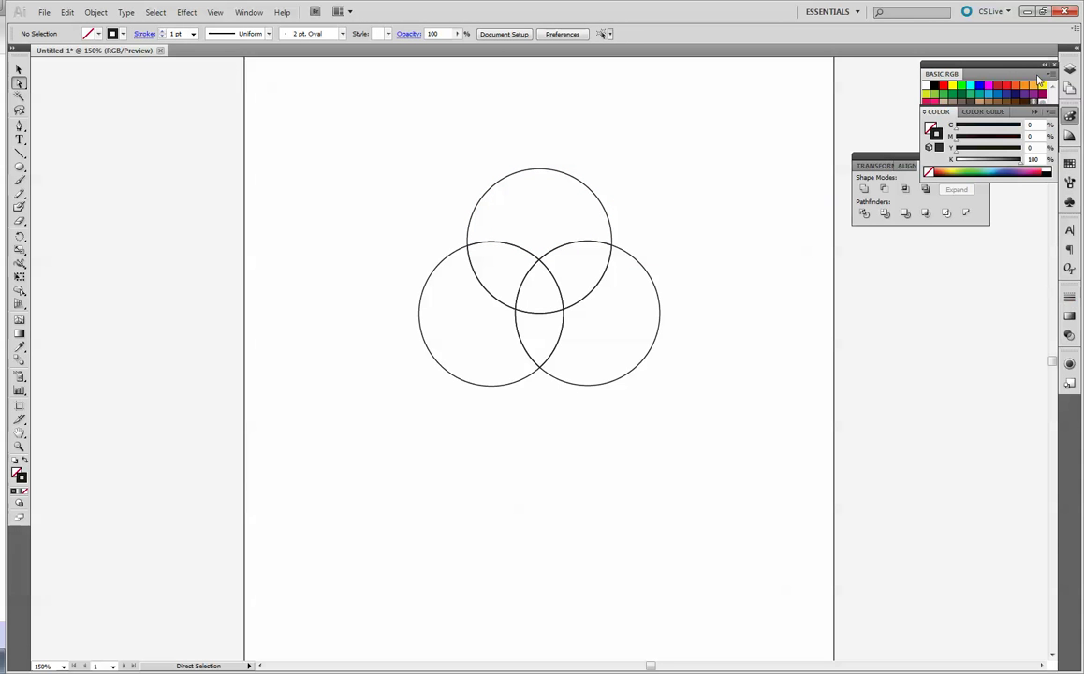
click(1071, 69)
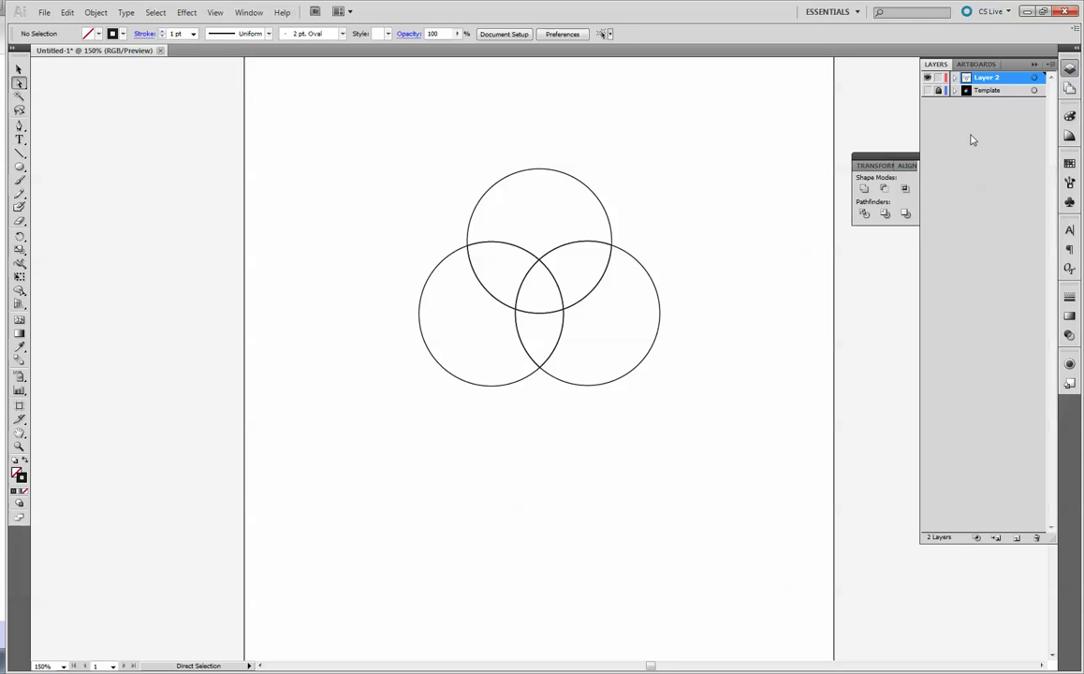
key(ctrl+shift+w)
key(ctrl+shift+w)
key(v)
click(532, 171)
click(298, 150)
key(a)
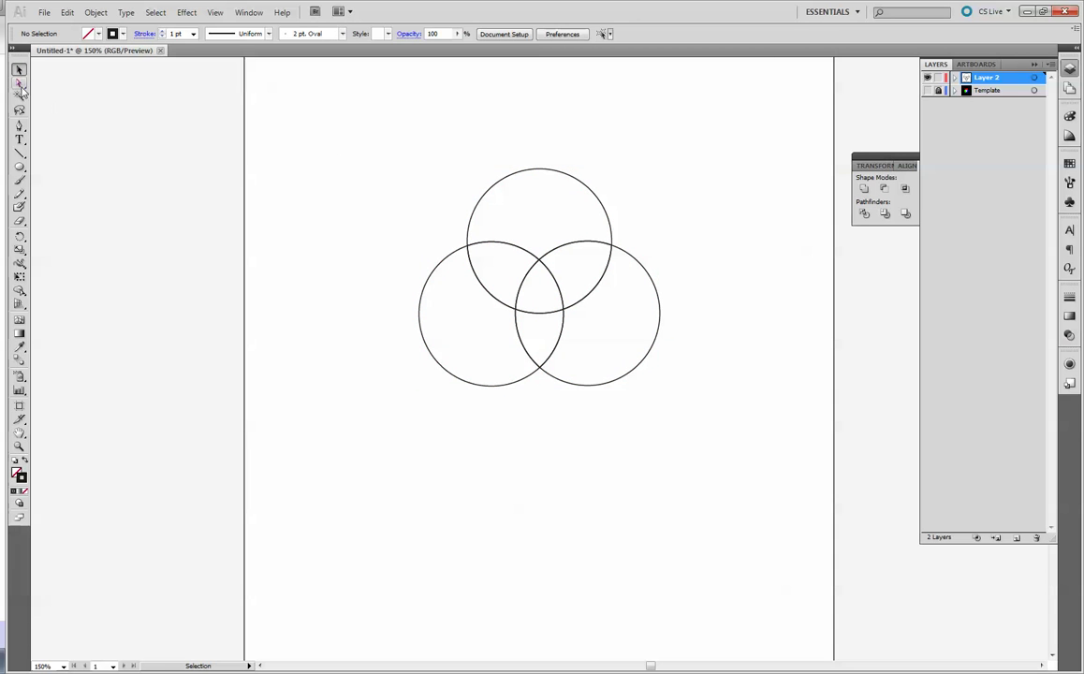
- Fill the upper circle's outer piece with red from the Basic RGB swatches and no stroke
click(549, 172)
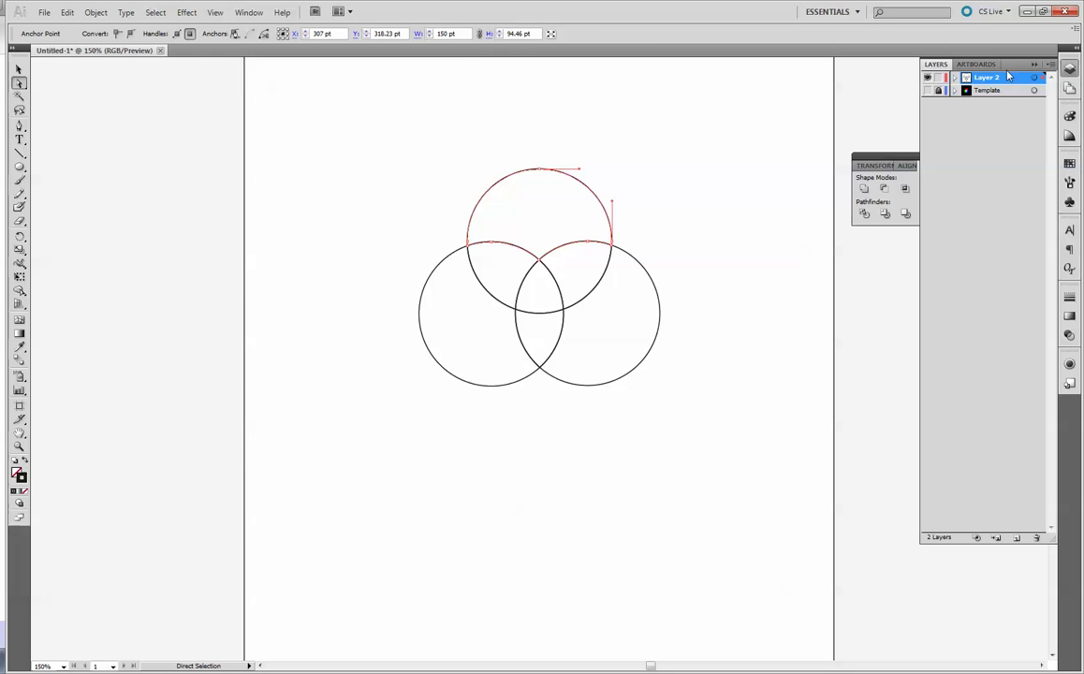
click(935, 65)
click(955, 84)
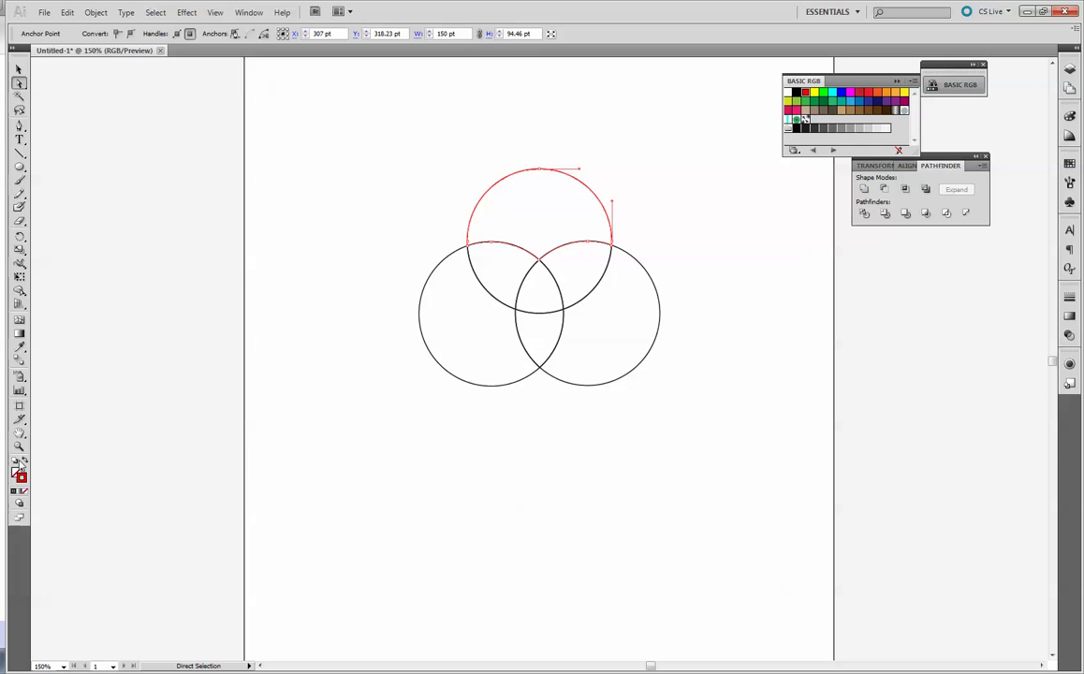
click(26, 461)
click(297, 360)
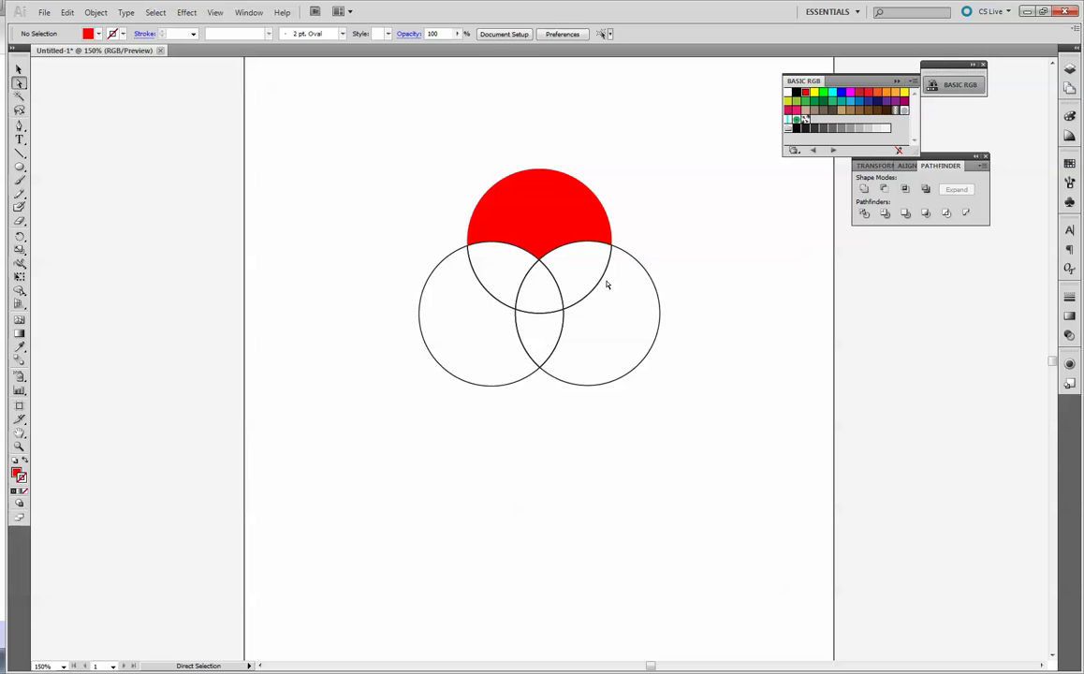
- Check the colors on the Template layer and fill the lower-right circle's outer piece with Basic RGB blue and no stroke
click(1070, 68)
click(927, 90)
click(927, 91)
click(646, 272)
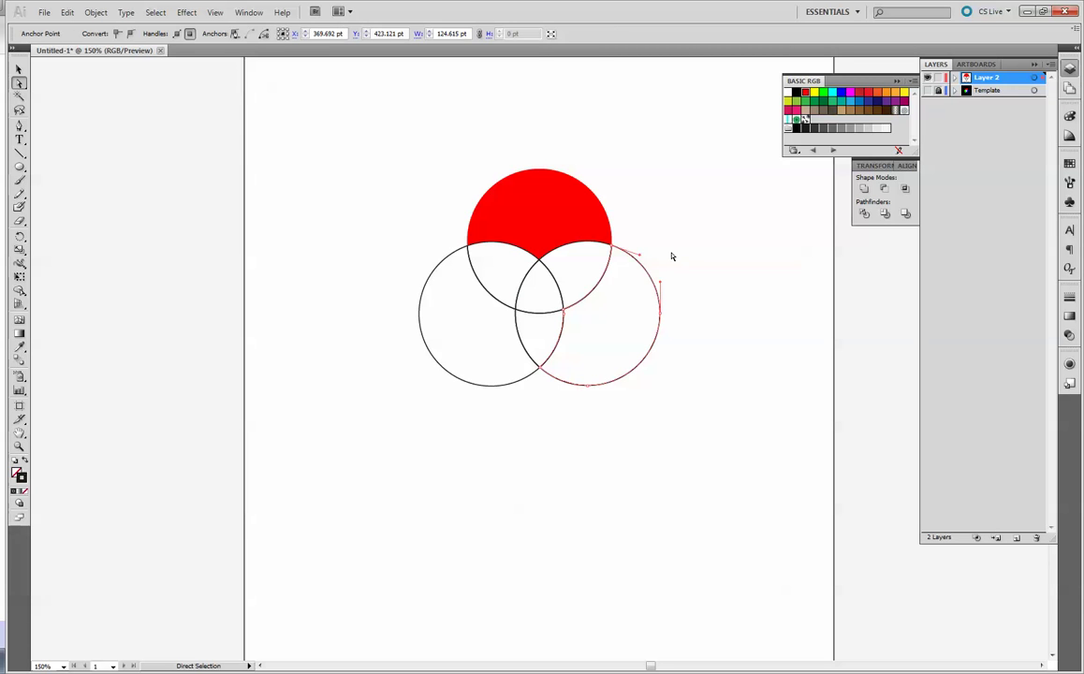
click(24, 463)
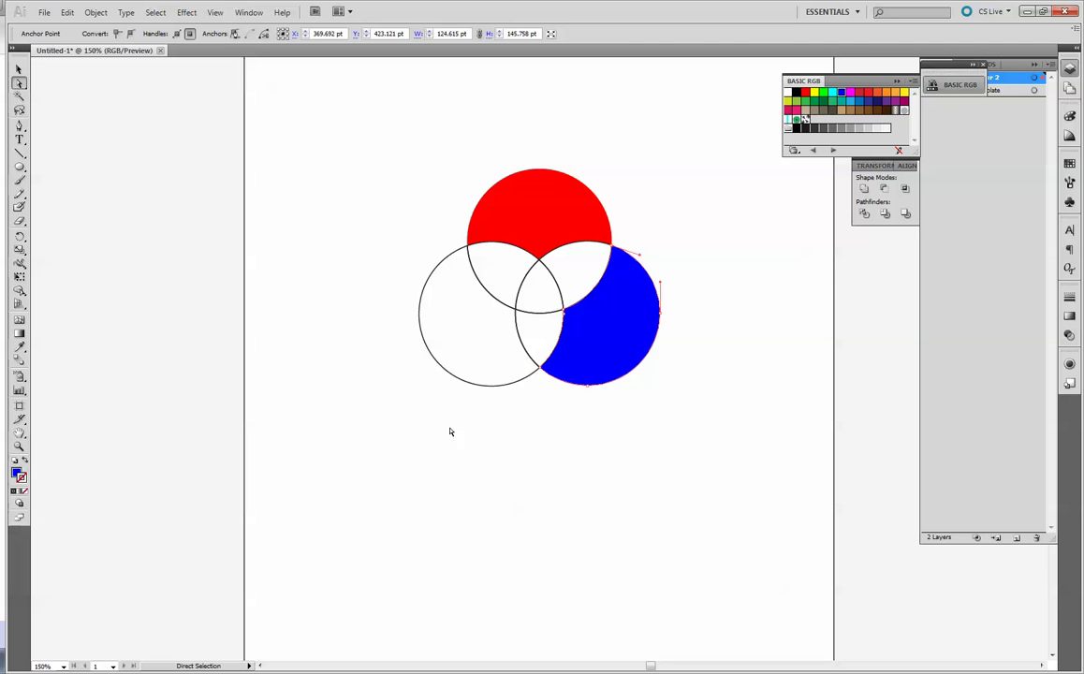
- Fill the lower-left circle's outer piece with green from the Basic RGB swatches and no stroke
click(435, 278)
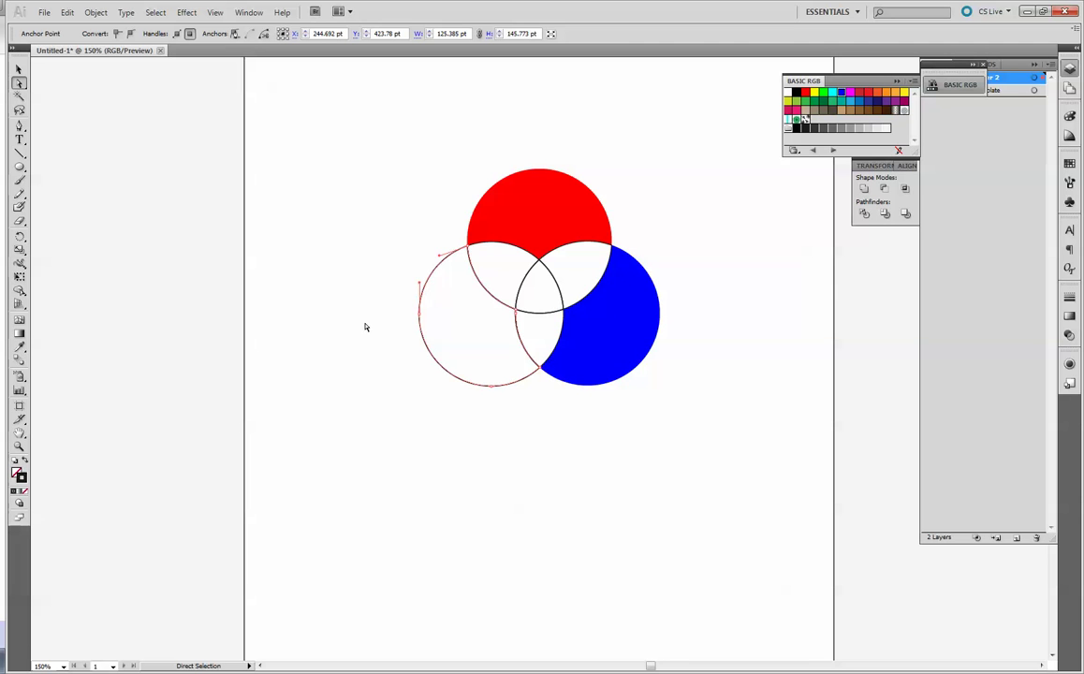
click(25, 490)
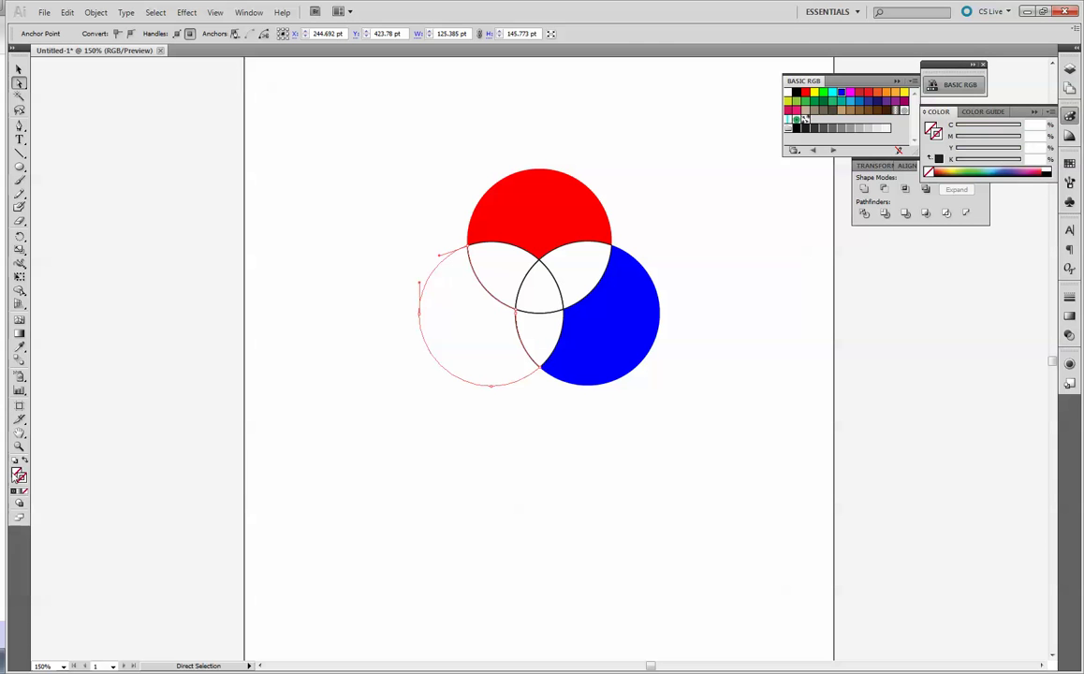
click(823, 95)
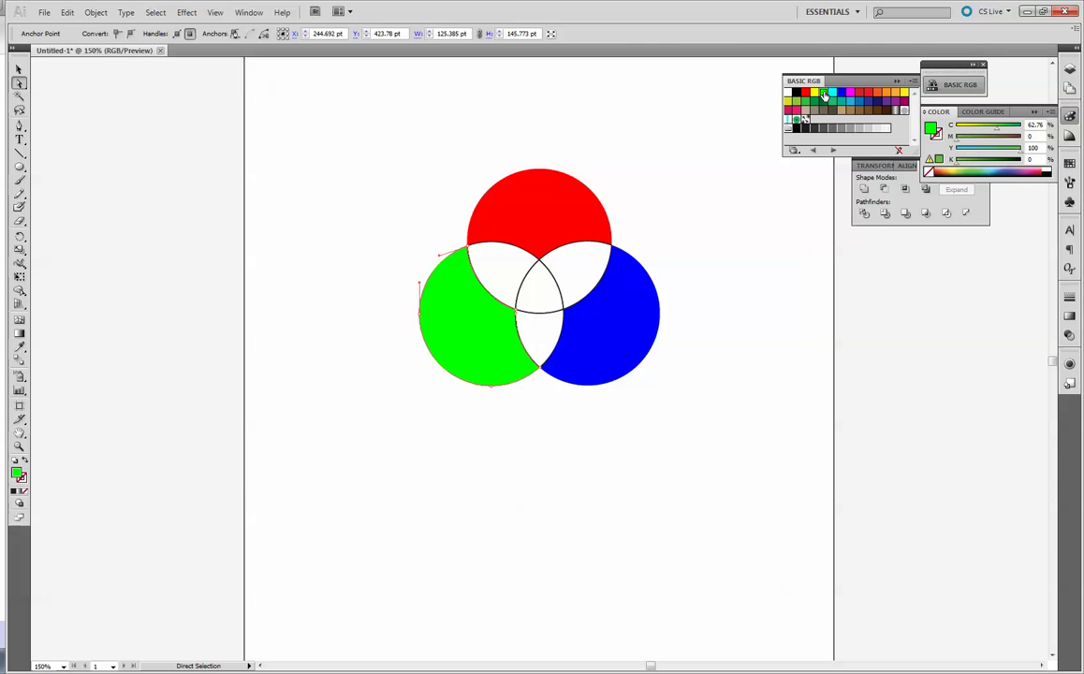
- Fill the overlap piece between the red and blue circles with Basic RGB magenta and remove its stroke
click(514, 250)
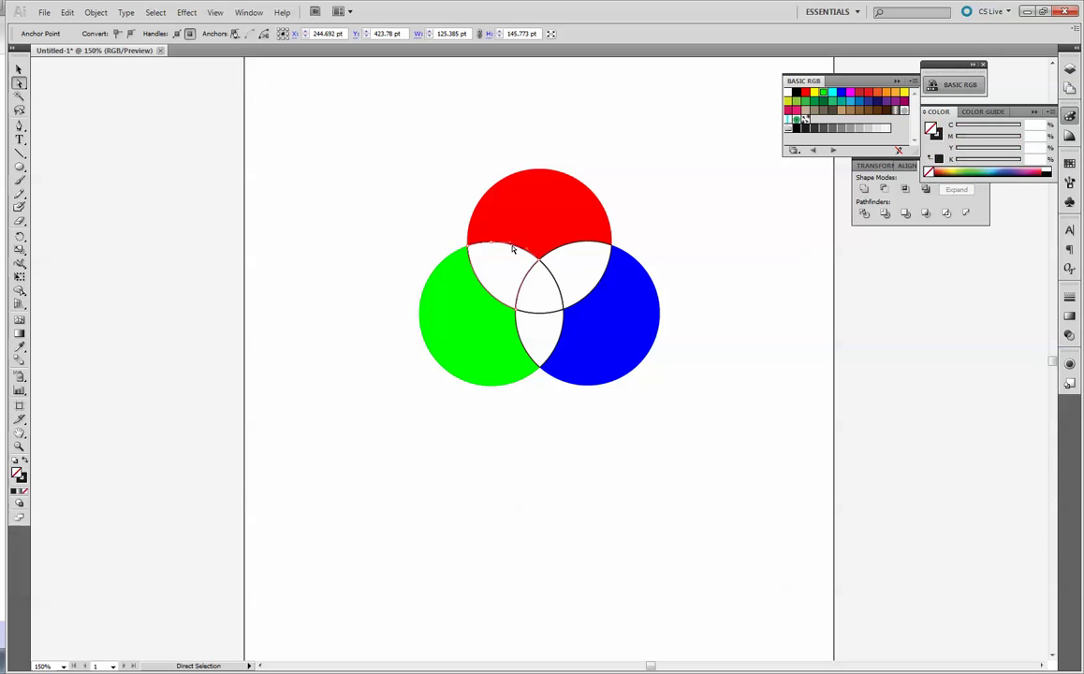
click(604, 246)
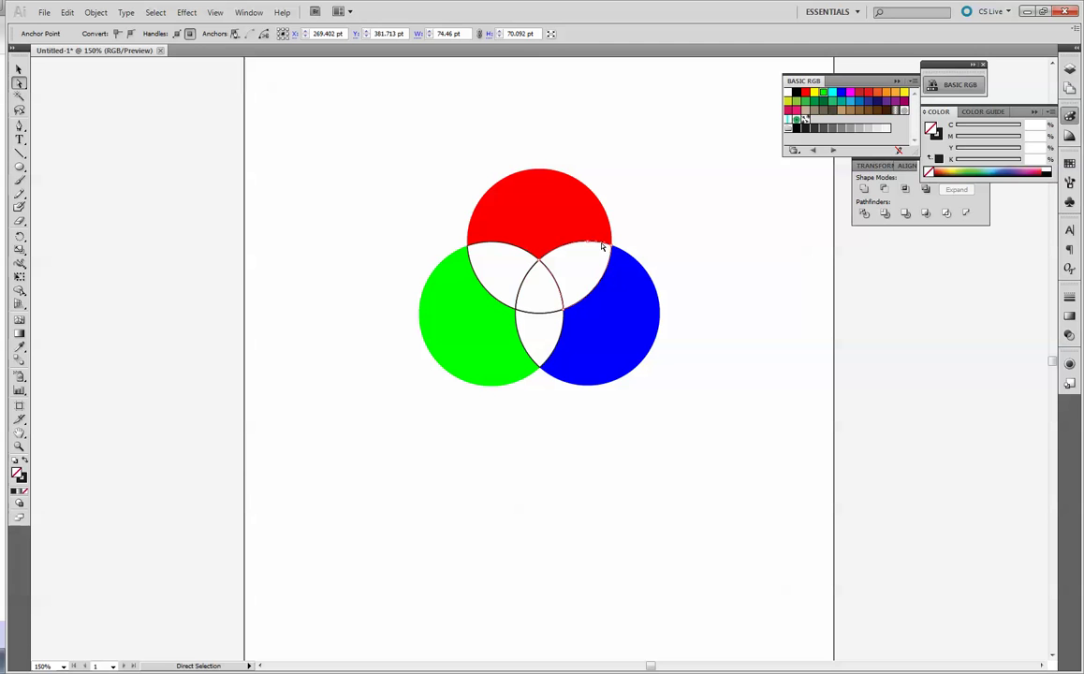
click(849, 92)
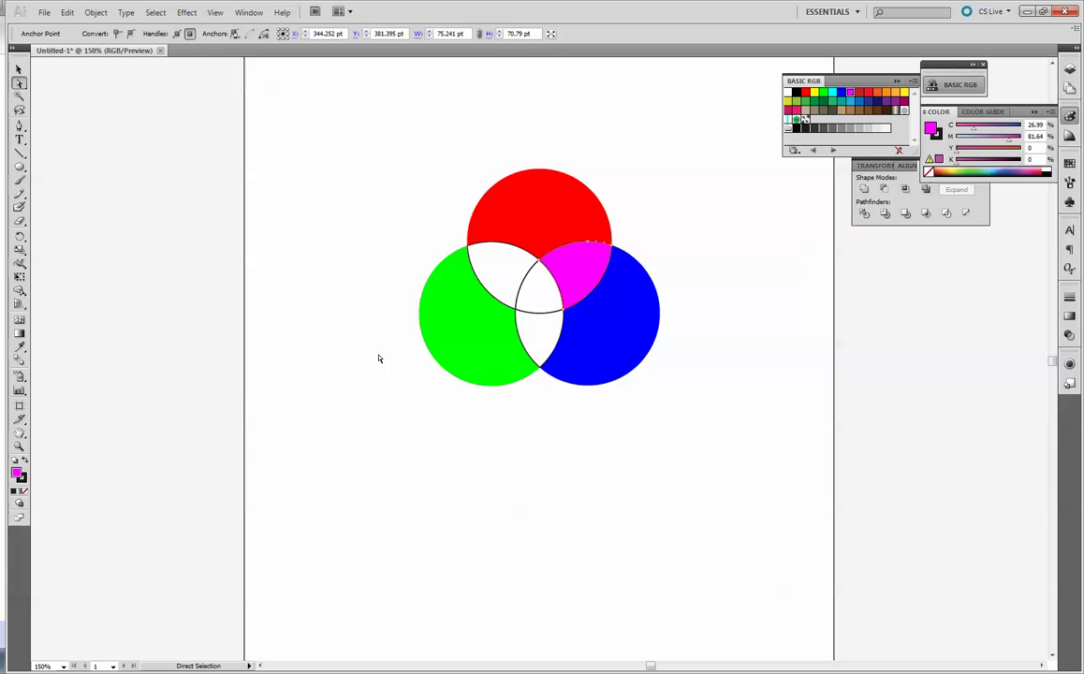
click(23, 479)
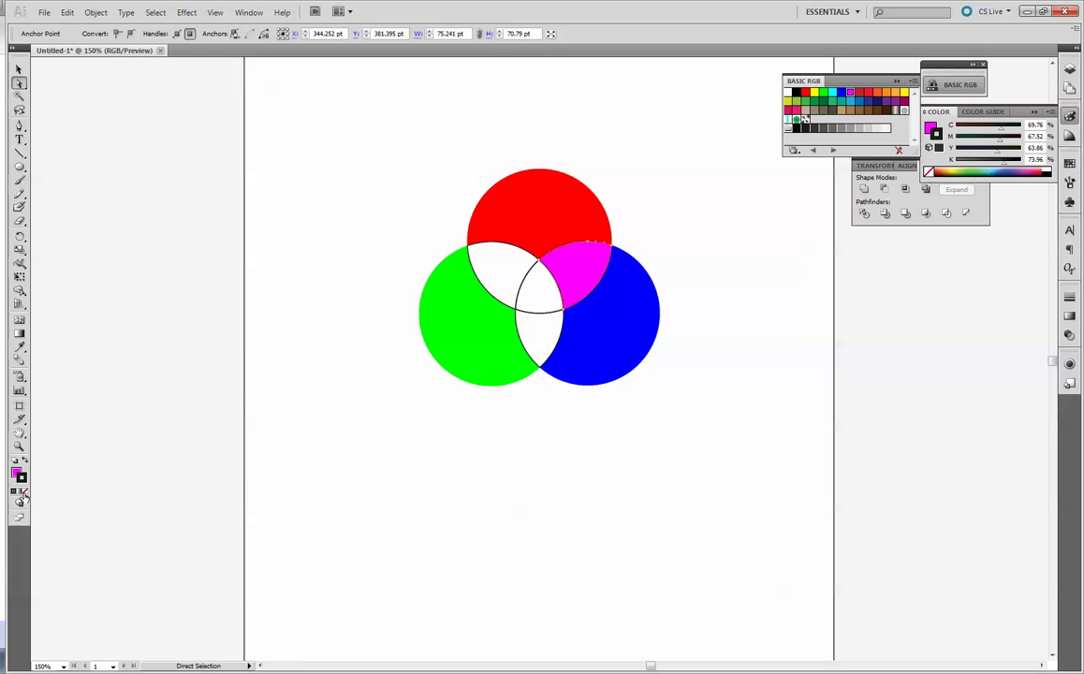
click(24, 493)
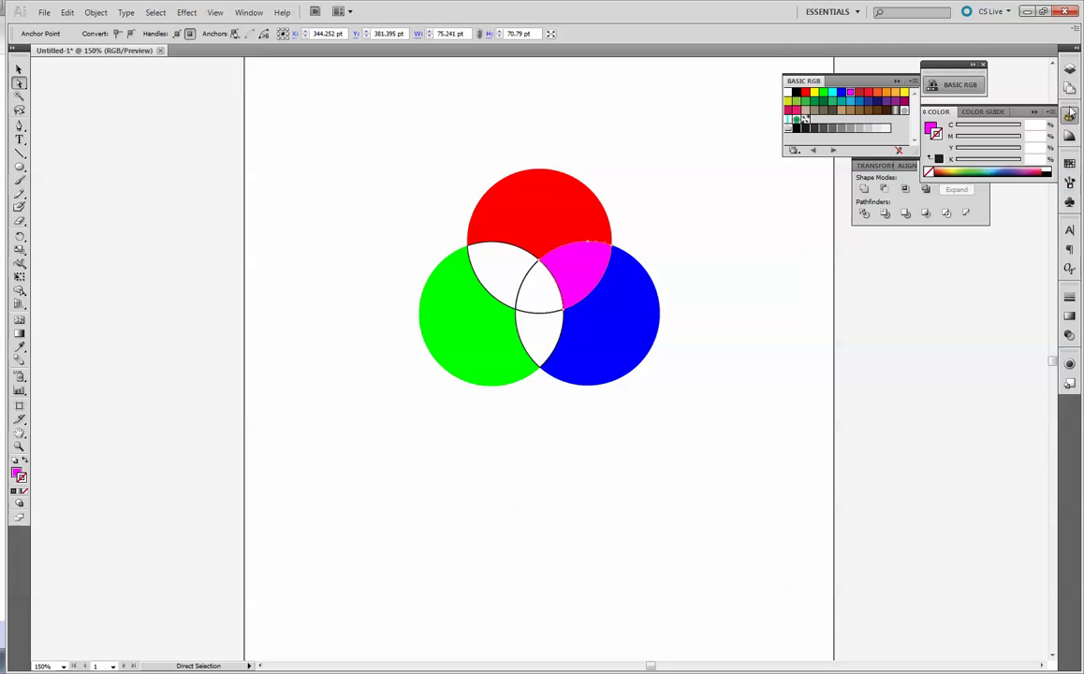
- Check the colors on the Template layer and fill the green-blue overlap piece with Basic RGB cyan and no stroke
click(1073, 71)
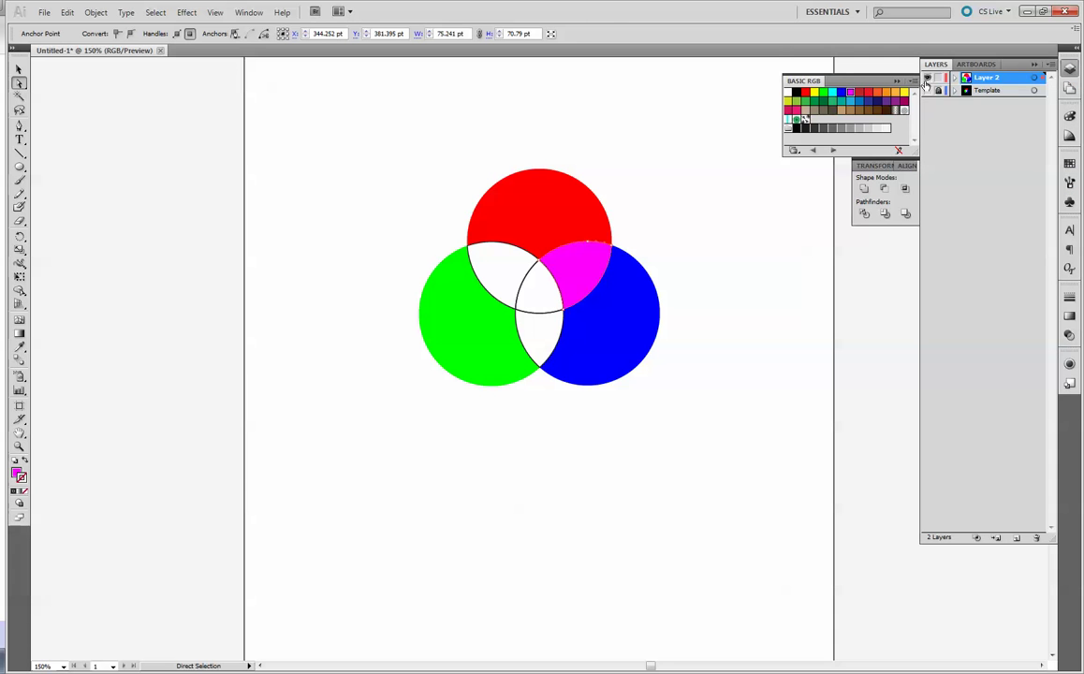
click(927, 88)
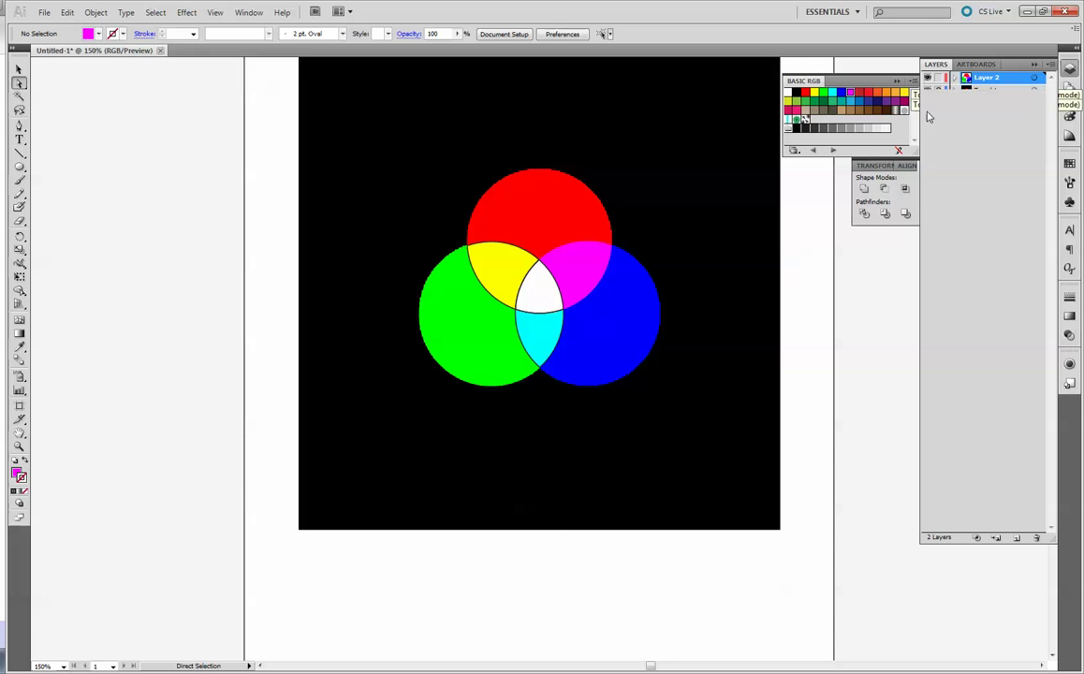
click(927, 90)
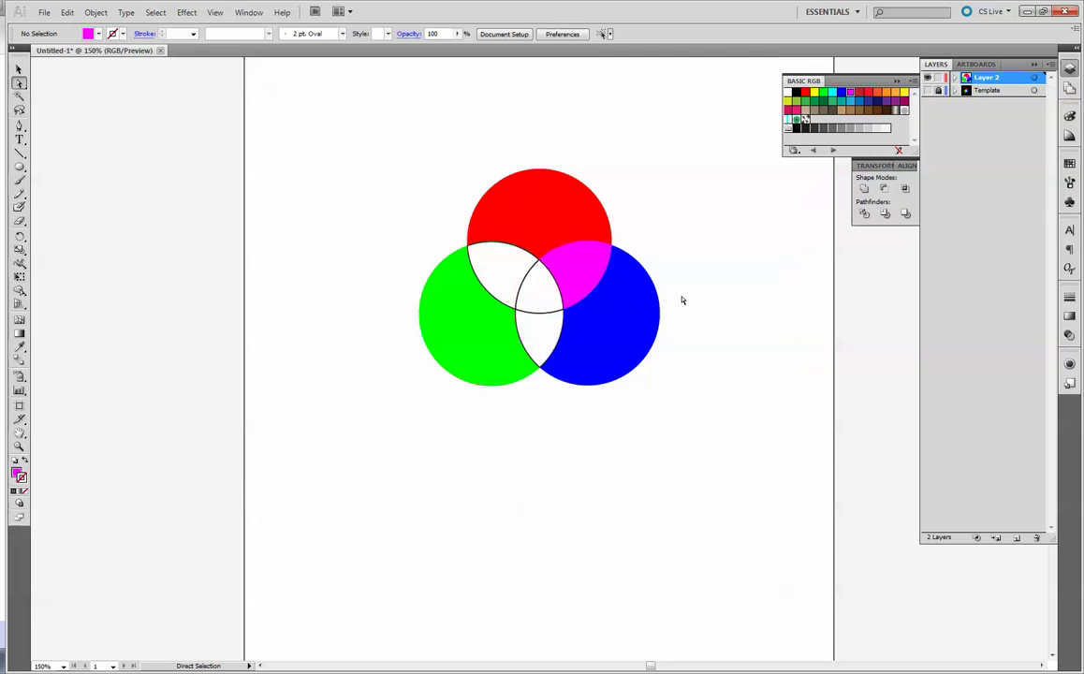
click(564, 324)
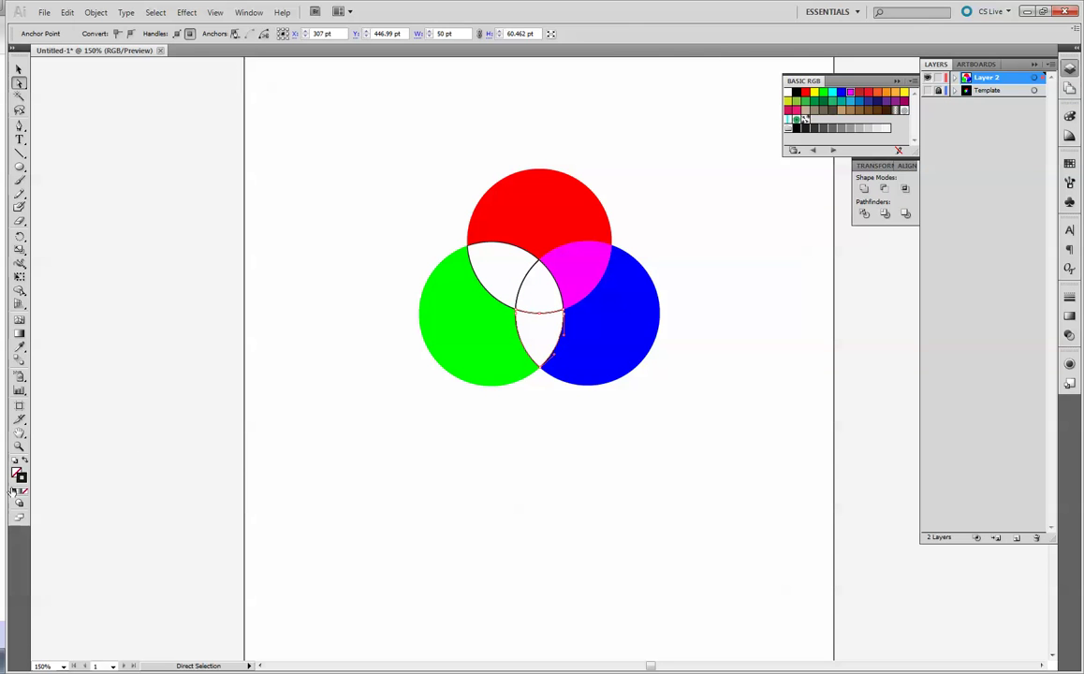
click(24, 492)
click(25, 492)
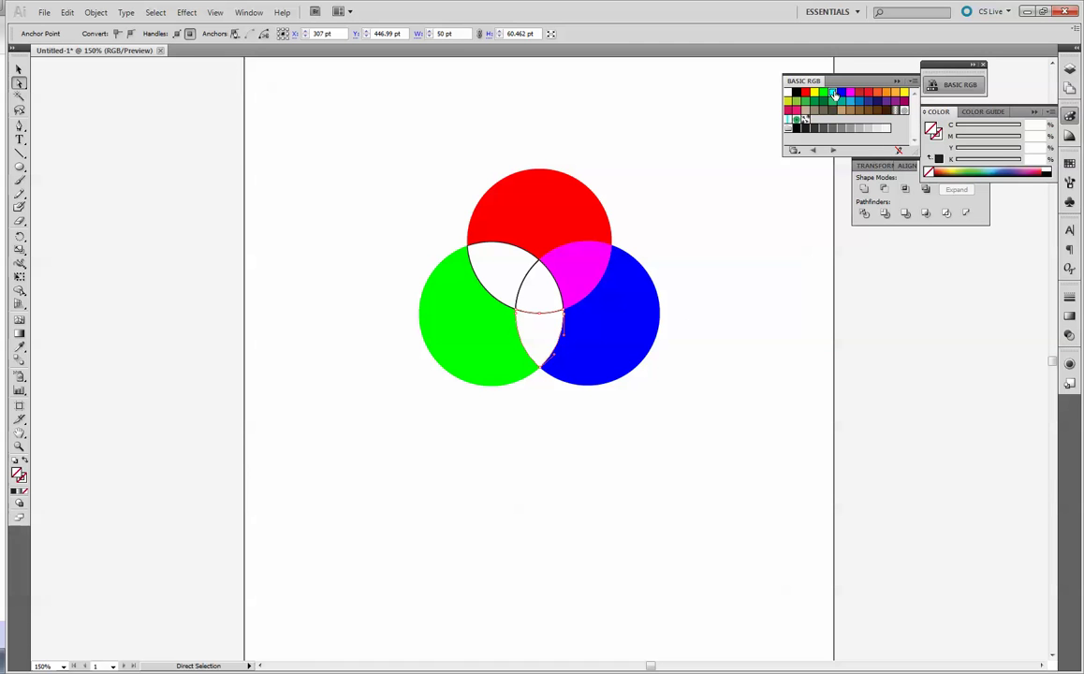
click(833, 92)
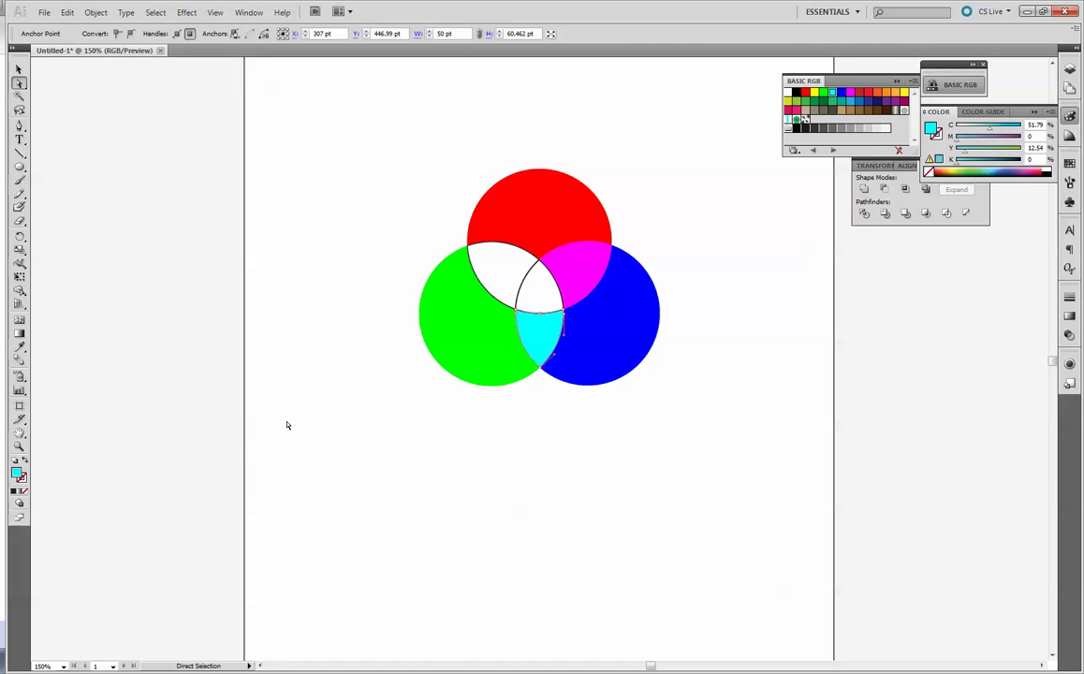
click(262, 384)
- Fill the overlap piece between the red and green circles with Basic RGB yellow and no stroke
click(478, 249)
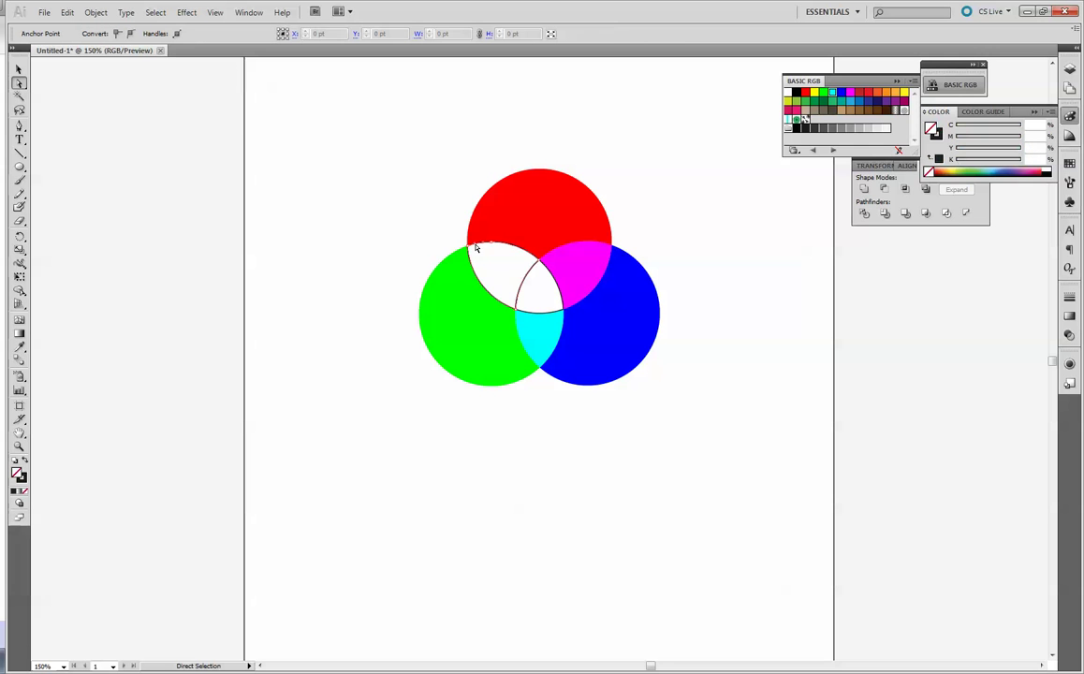
click(25, 493)
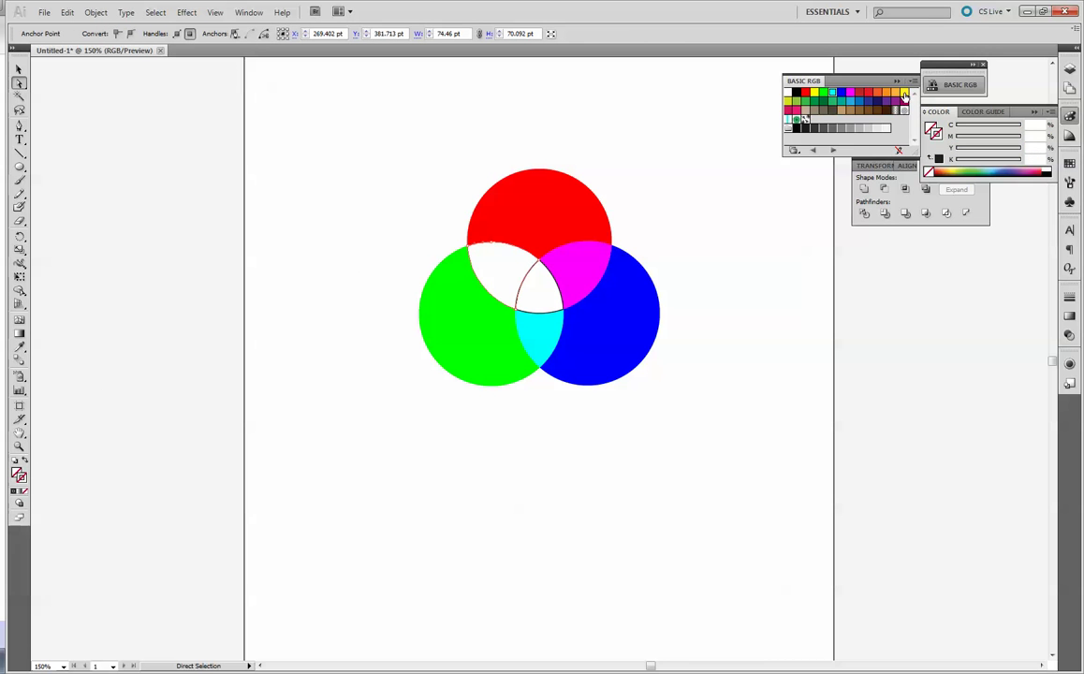
click(816, 94)
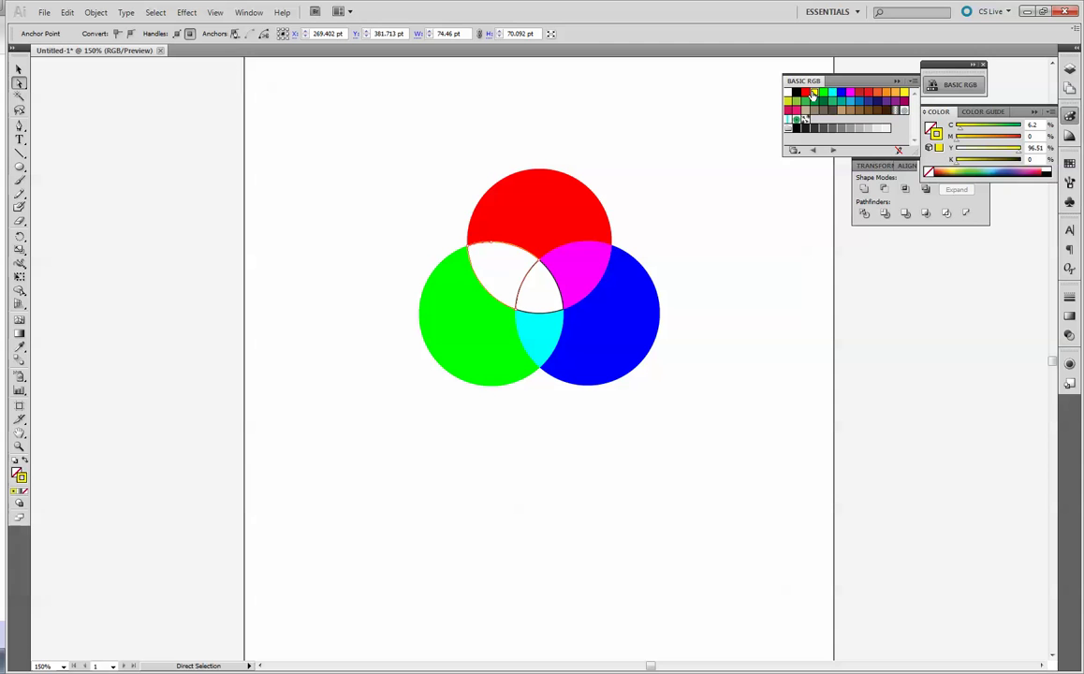
click(25, 464)
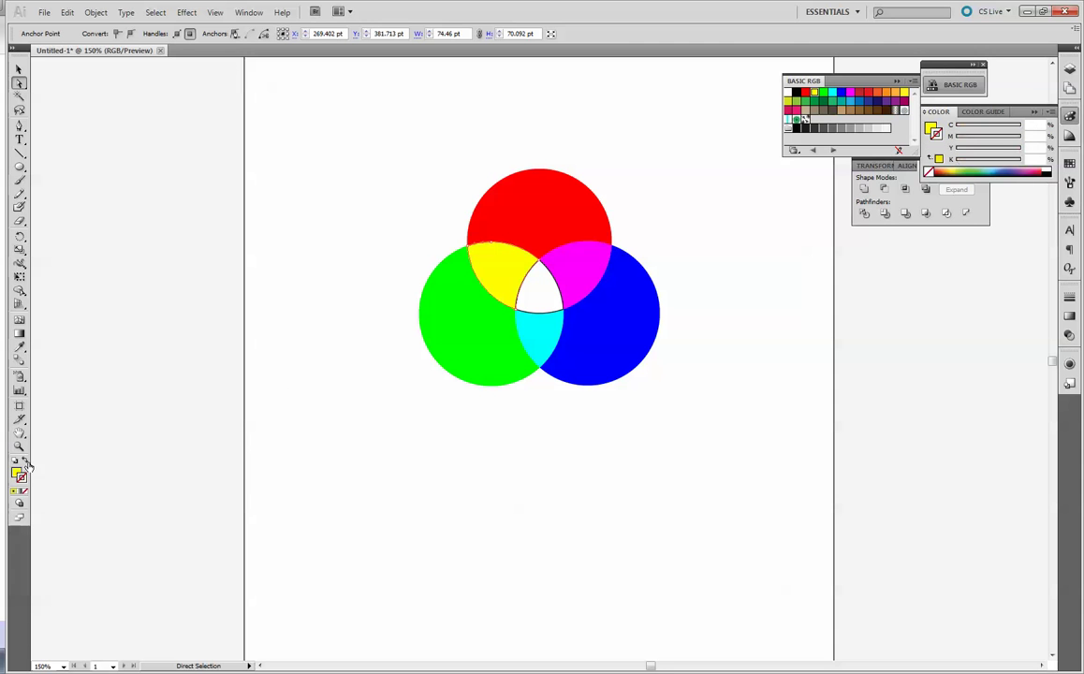
- Fill the central piece where all three circles overlap with white and no stroke, and deselect it
click(537, 318)
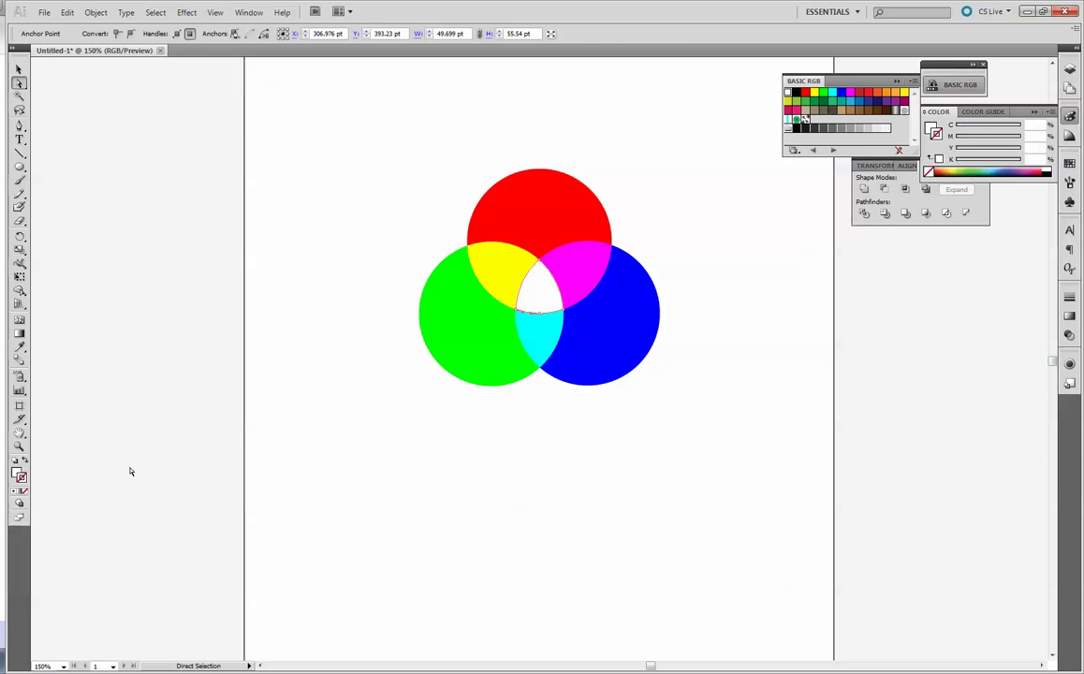
click(266, 423)
scroll(793, 312, up, 1)
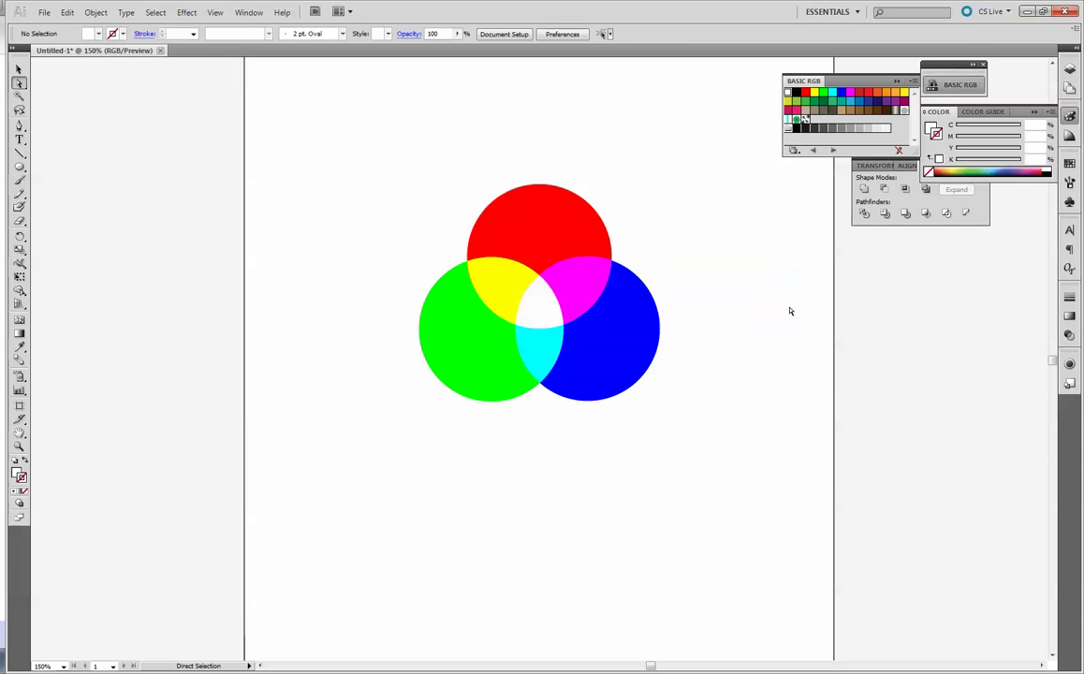
- Add a new layer and place it between the circles' layer and the Template layer
key(ctrl+minus)
key(ctrl+minus)
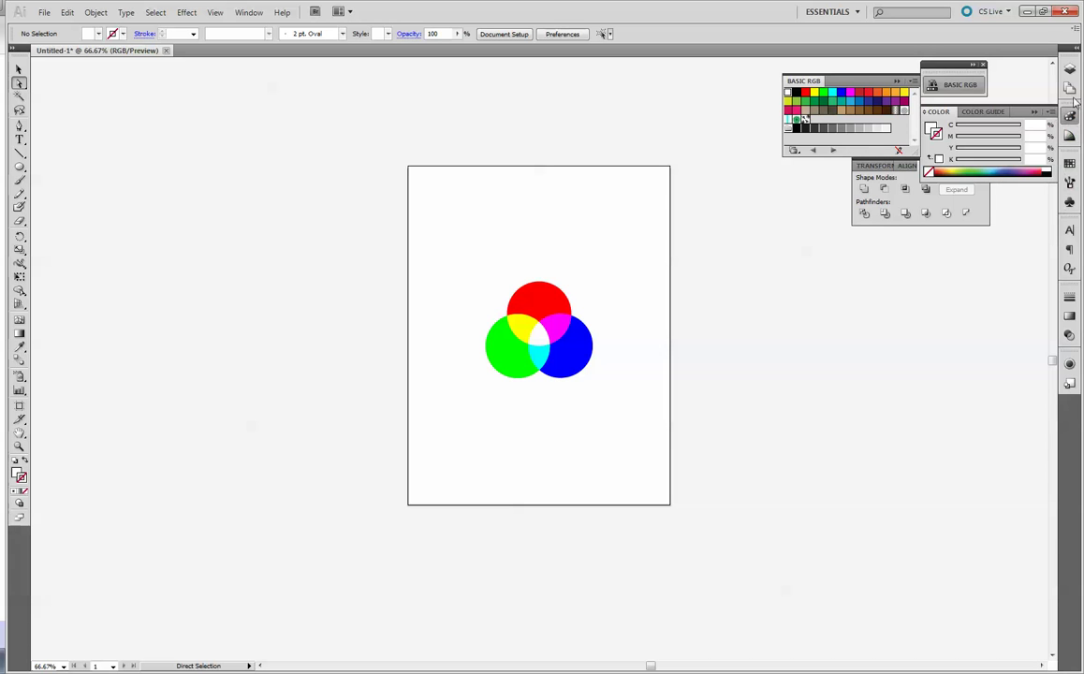
click(974, 66)
click(1017, 538)
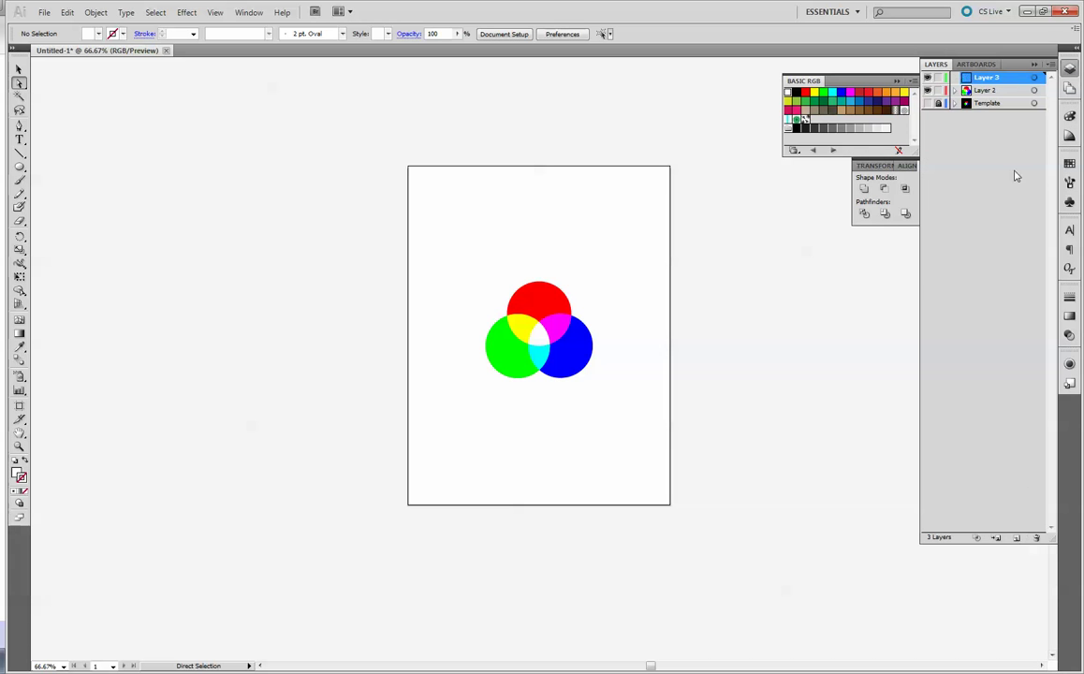
drag(1011, 101, 1011, 98)
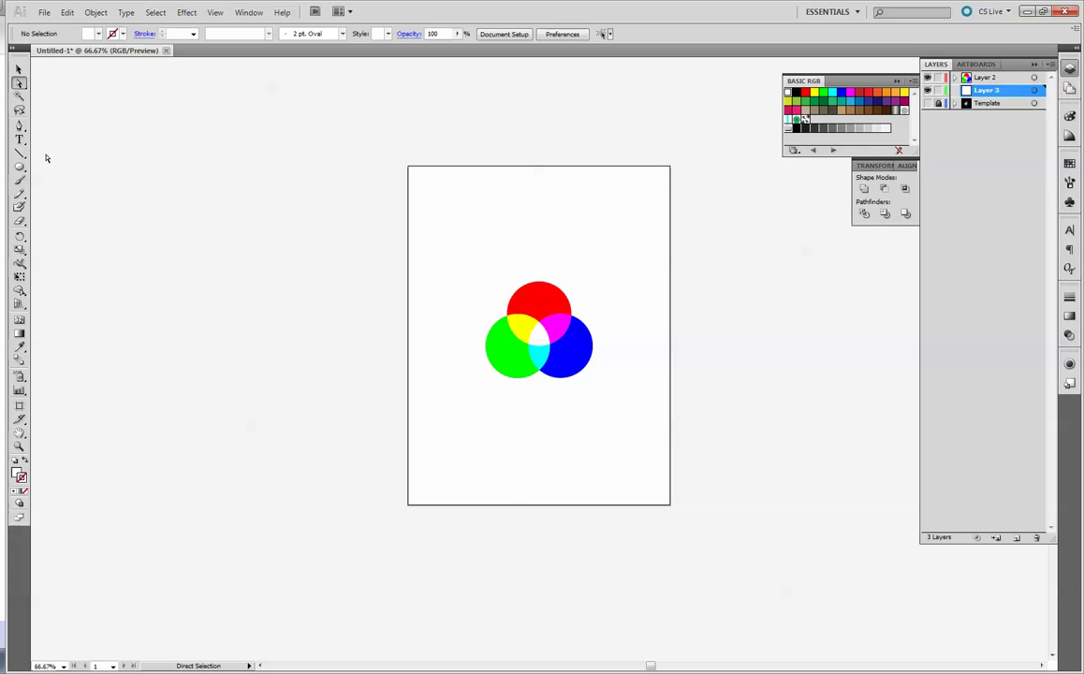
- Draw a 612 by 792 pt rectangle covering the whole artboard behind the circles, with black fill and no stroke
drag(19, 166, 47, 169)
click(799, 128)
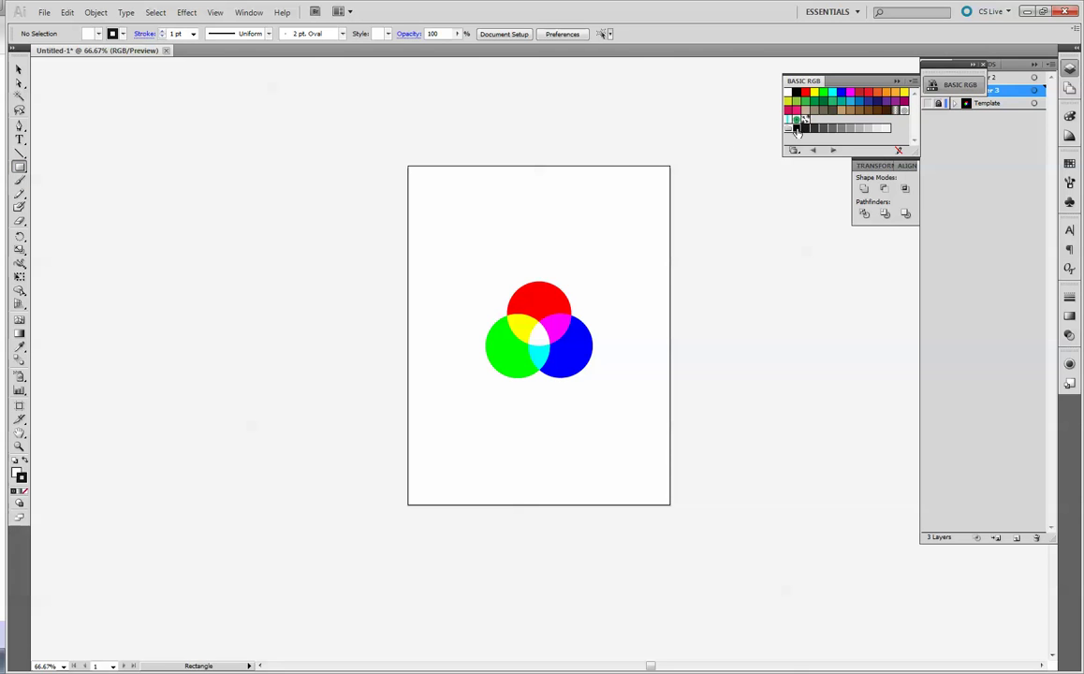
drag(406, 165, 669, 505)
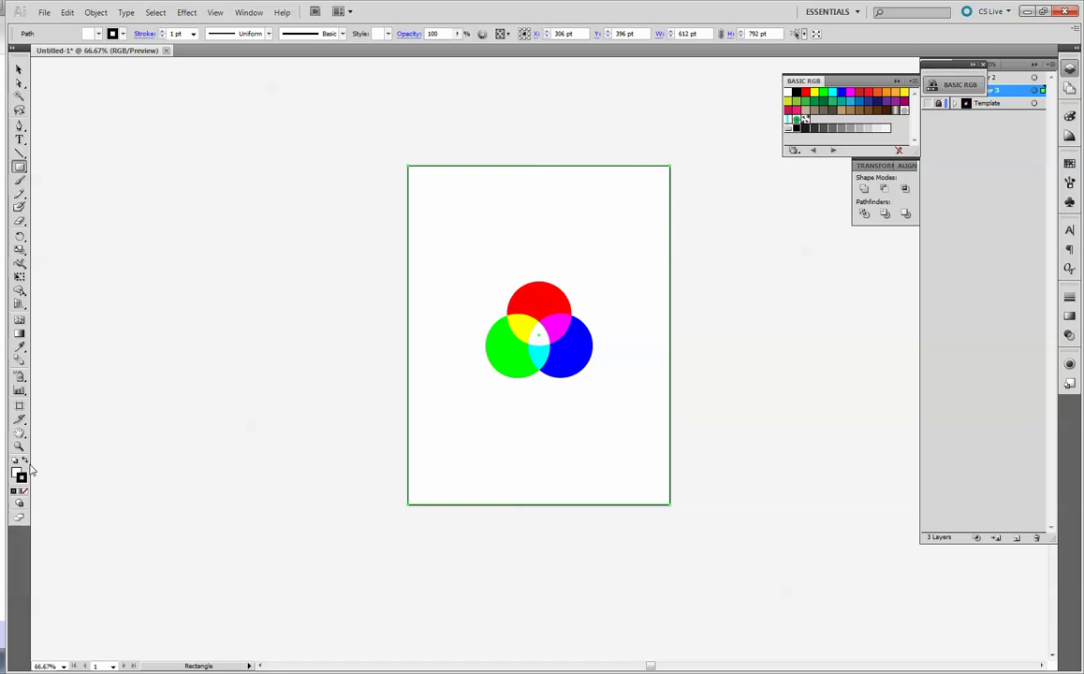
click(26, 461)
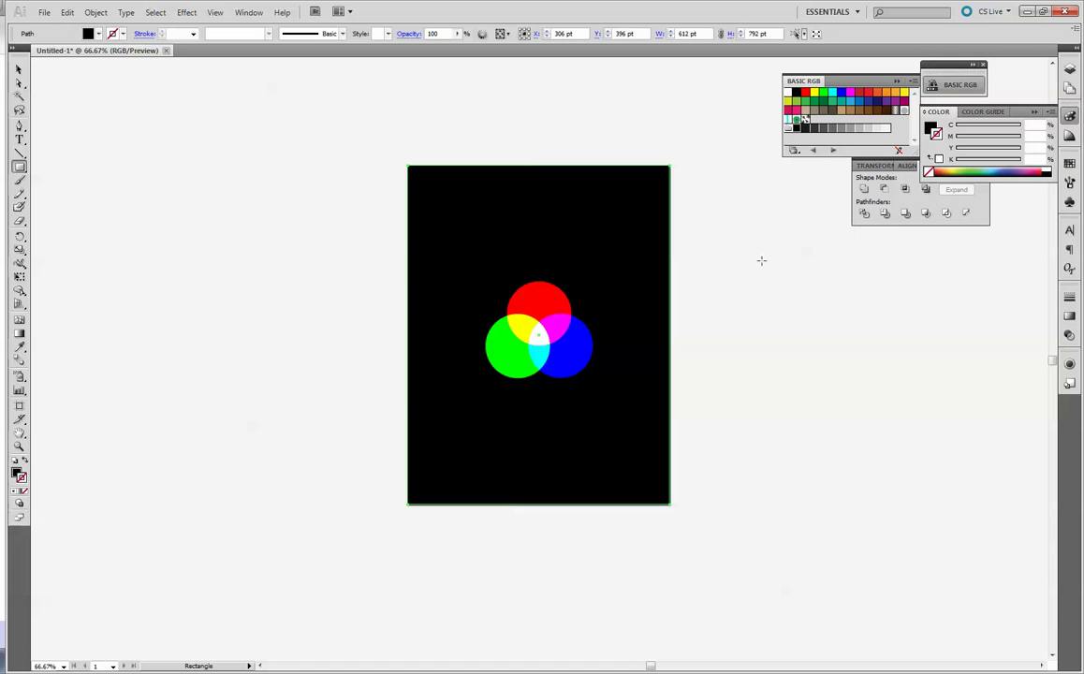
click(719, 233)
click(613, 347)
- Compare the finished artwork with the Template image by toggling the visibility of Layer 3 and the Template layer
key(F7)
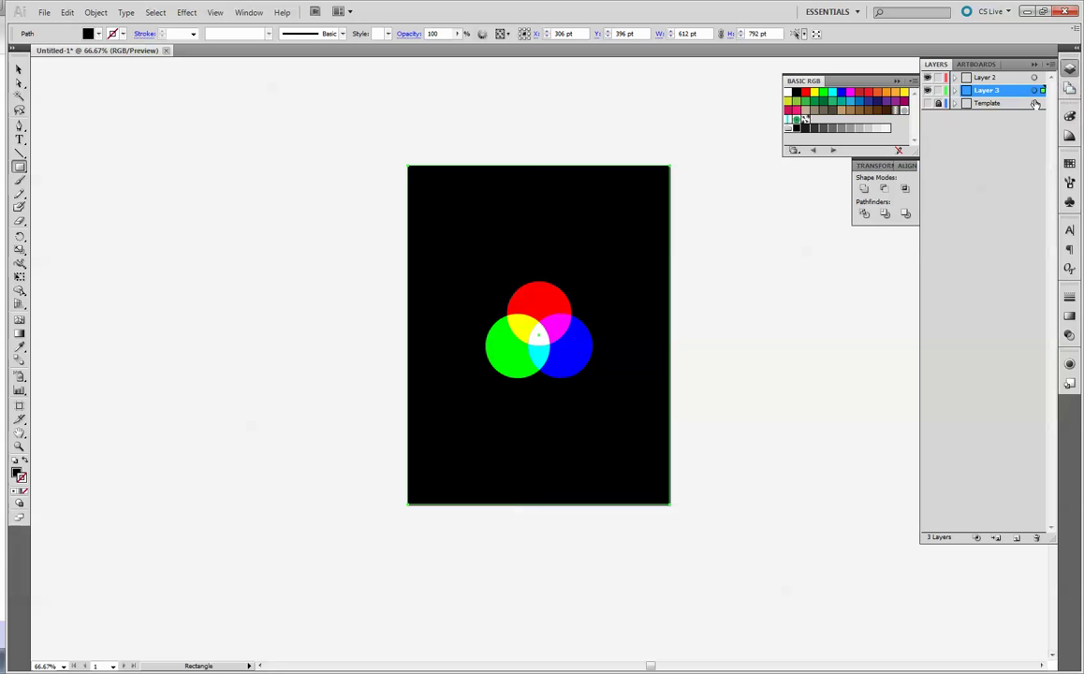
click(928, 91)
click(928, 103)
click(928, 91)
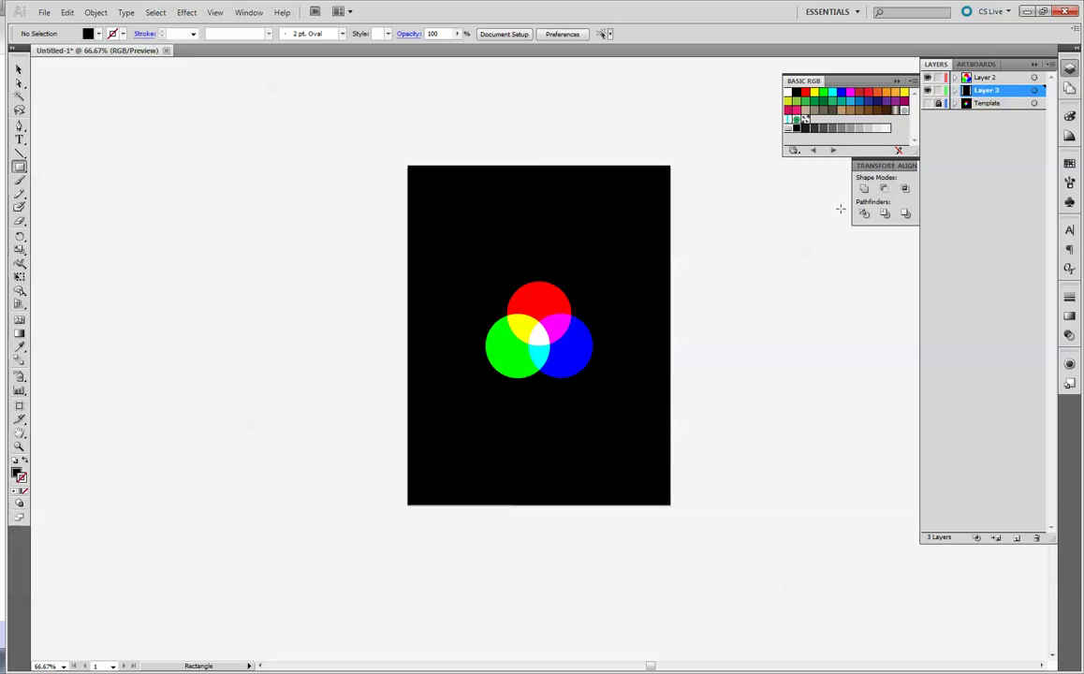